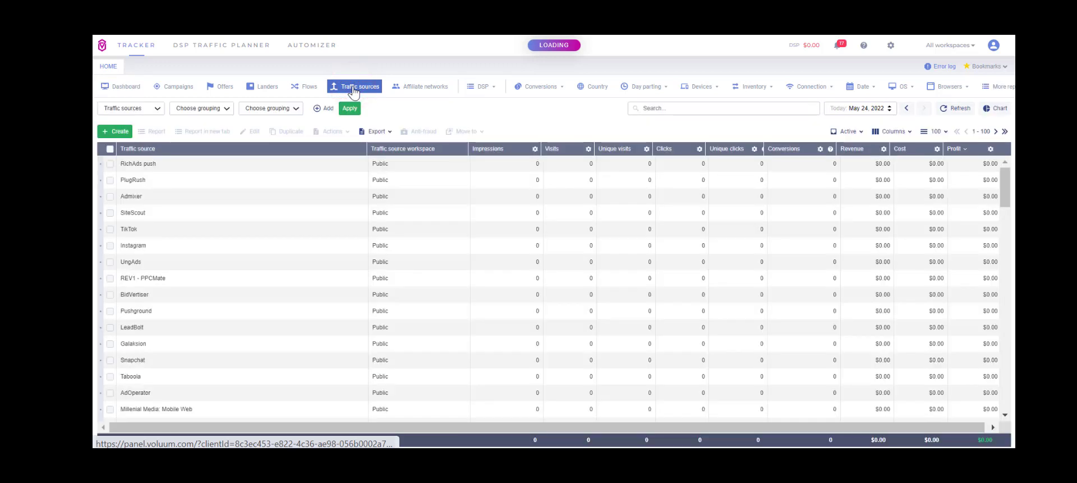
- Open the dialog for creating a new traffic source
click(126, 136)
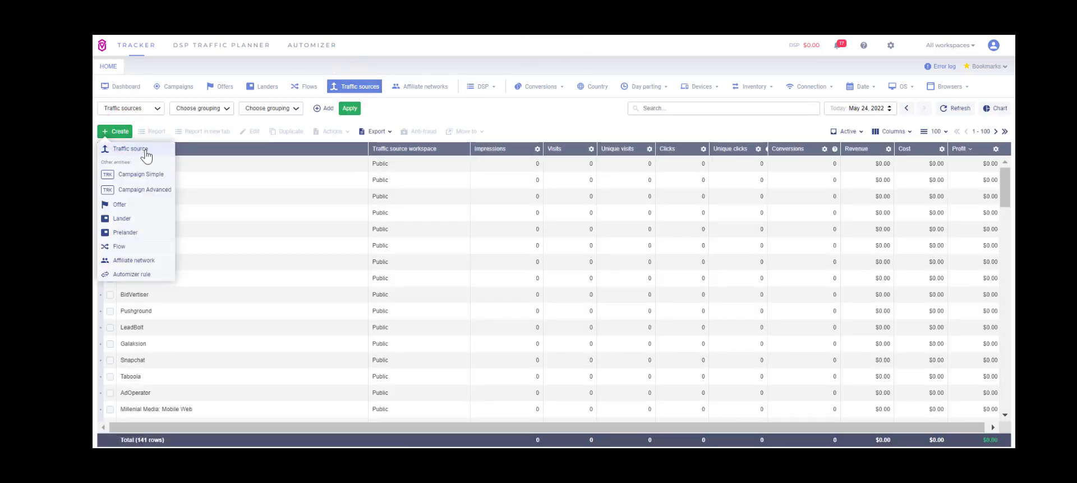
click(145, 150)
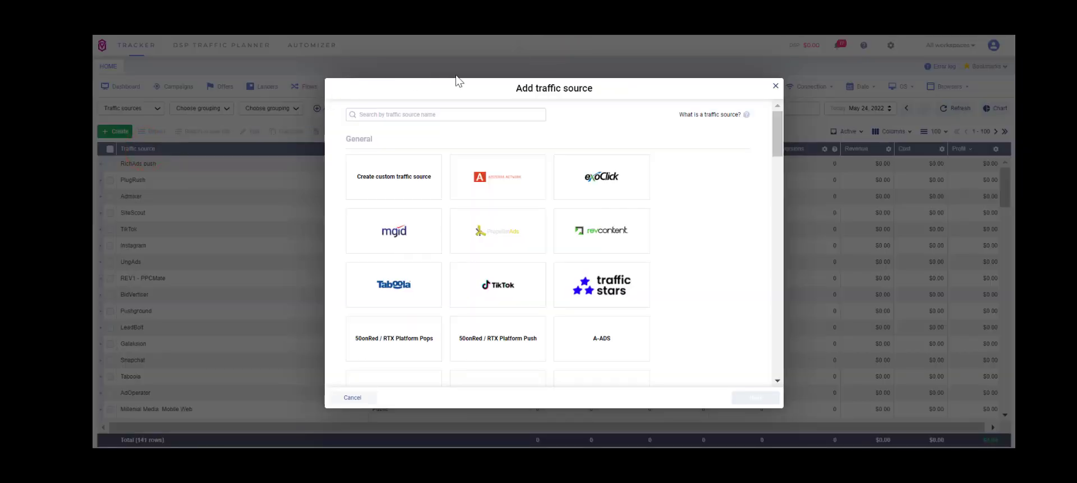
mouse_move(777, 128)
mouse_down()
mouse_move(779, 194)
mouse_move(777, 131)
mouse_up()
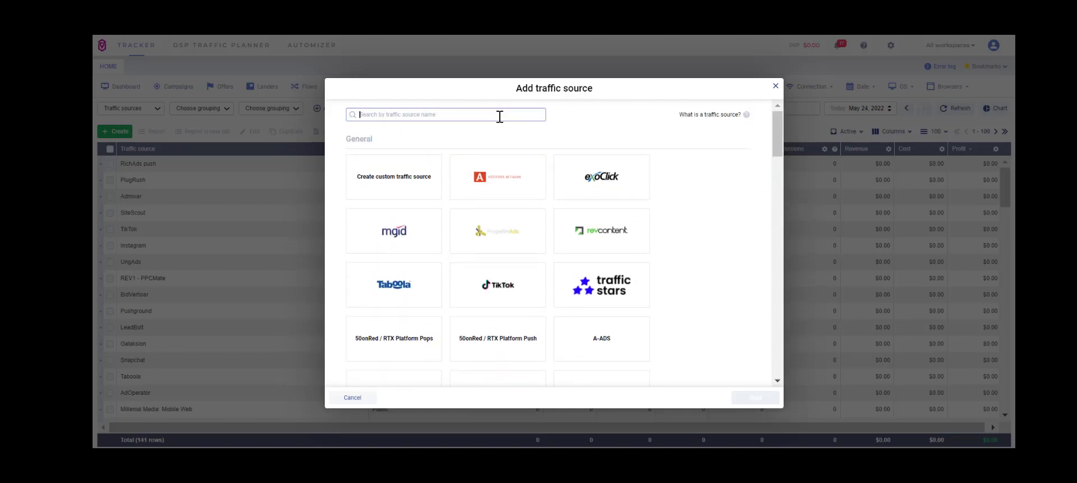
- Search the traffic source templates for Zooley and proceed with a custom traffic source instead
text(Zooley)
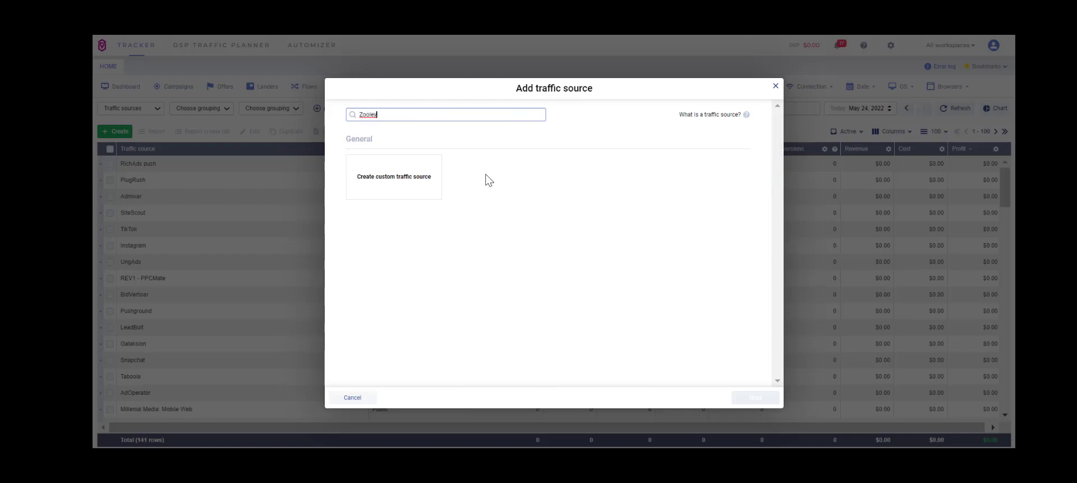
click(401, 185)
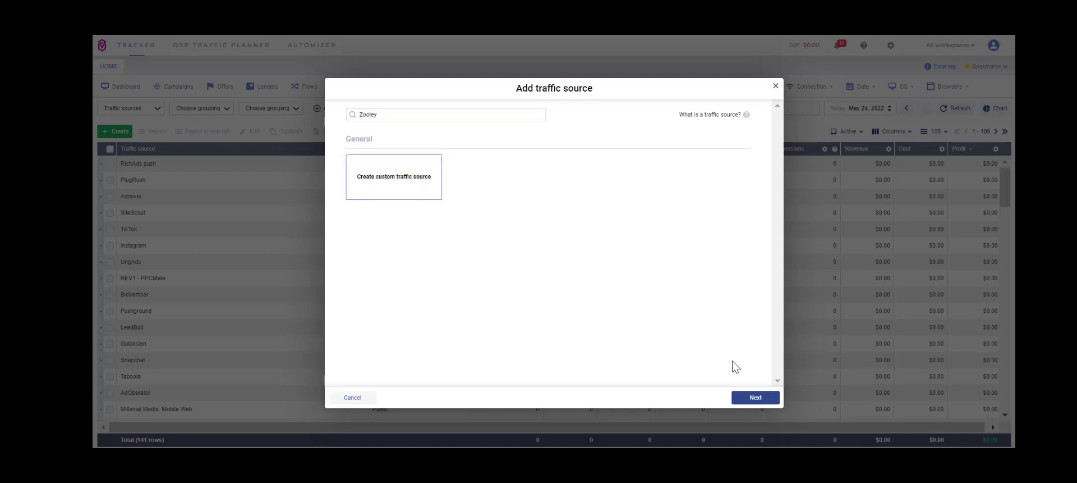
click(746, 399)
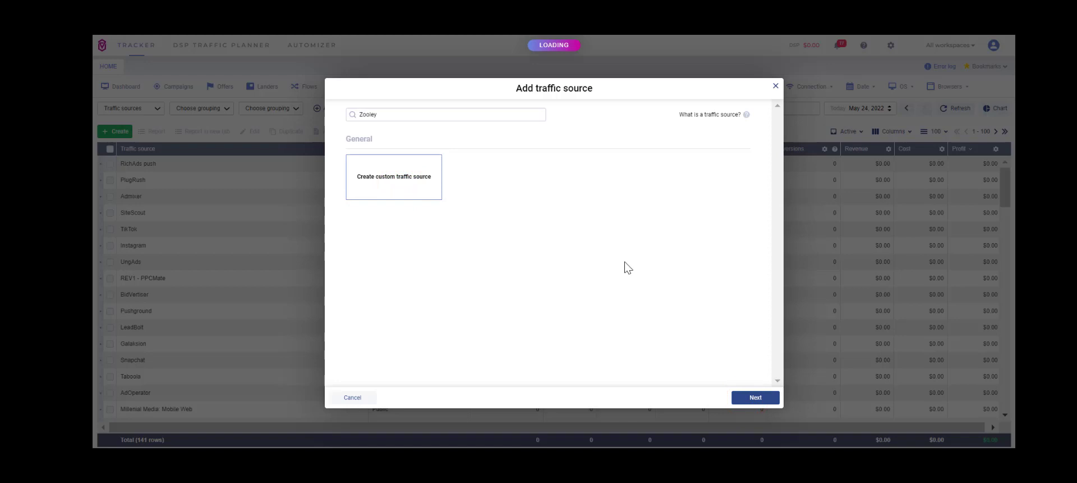
- Name the new traffic source Zooley
click(411, 137)
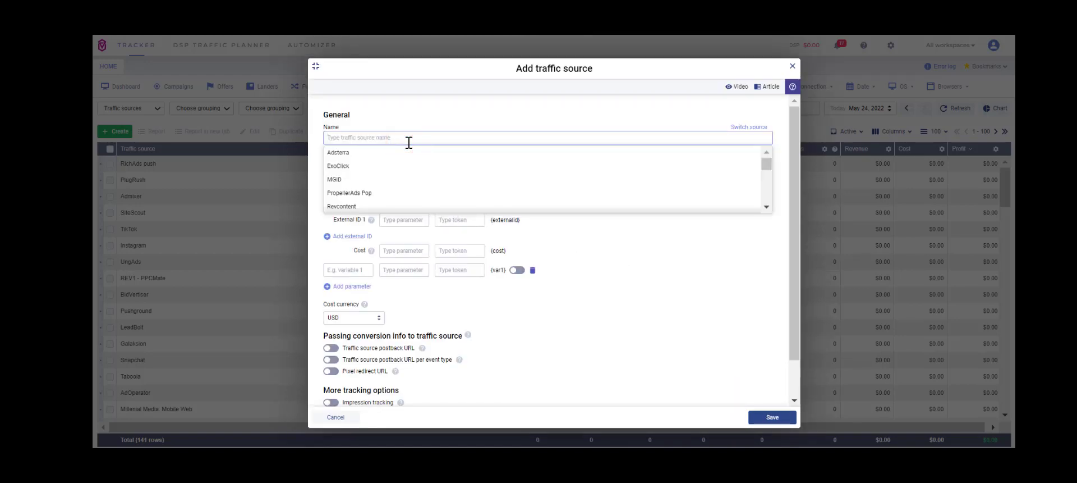
text(Zooley)
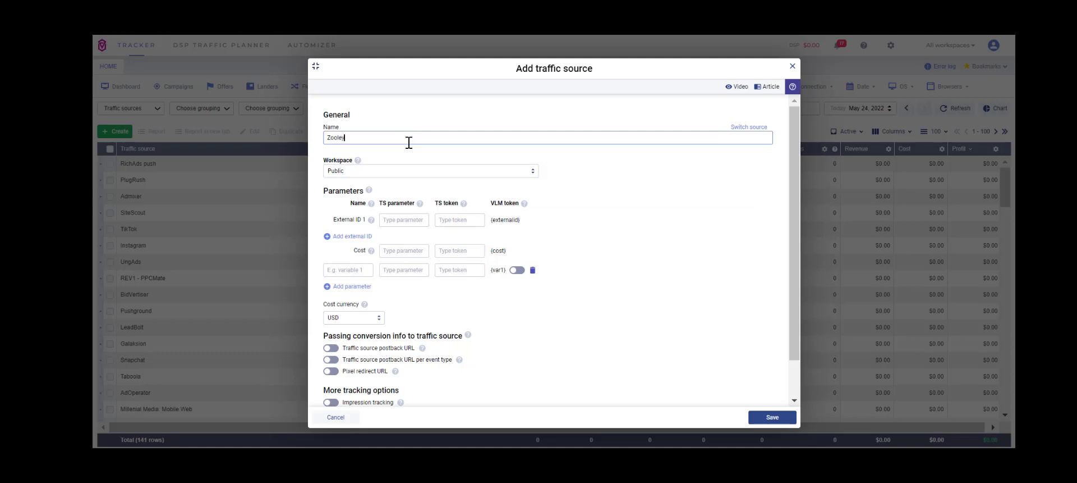
click(404, 219)
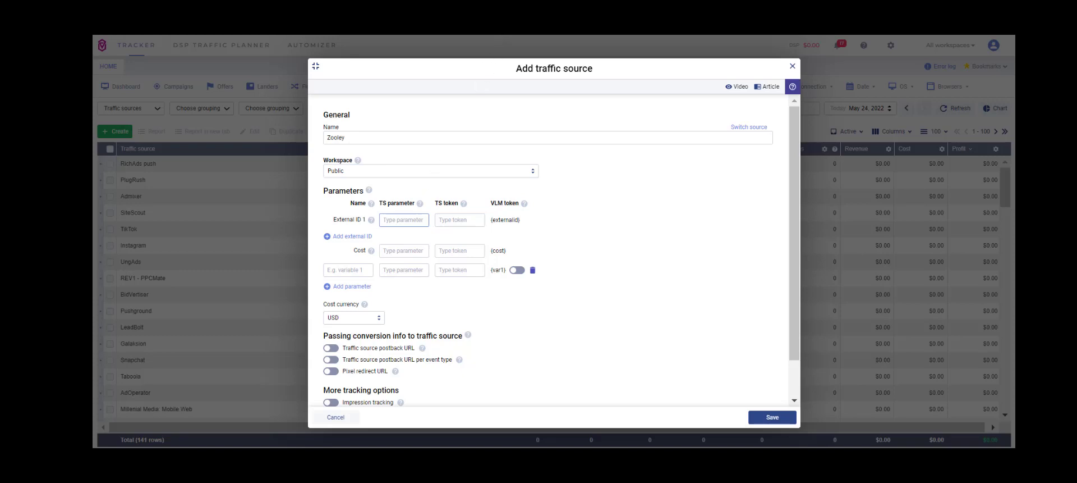
- Switch to TrackingTokens.com and search it for Zoolley.com to open that network's tracking tokens page
key(ctrl+Tab)
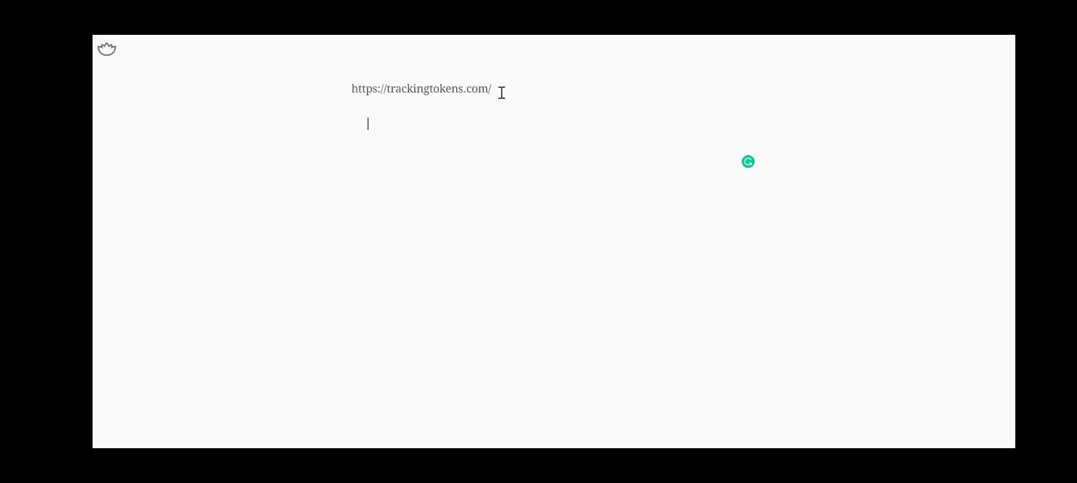
drag(498, 90, 354, 91)
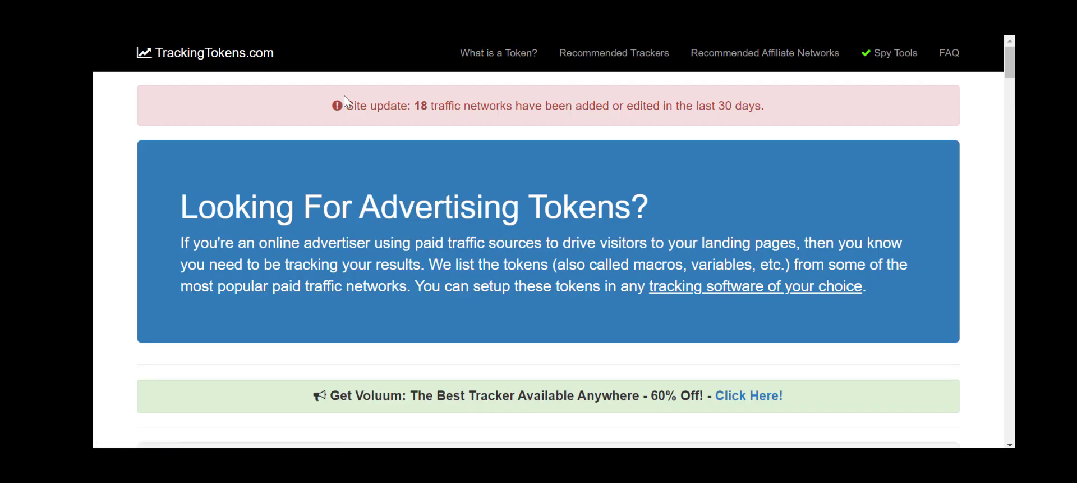
scroll(273, 94, down, 3)
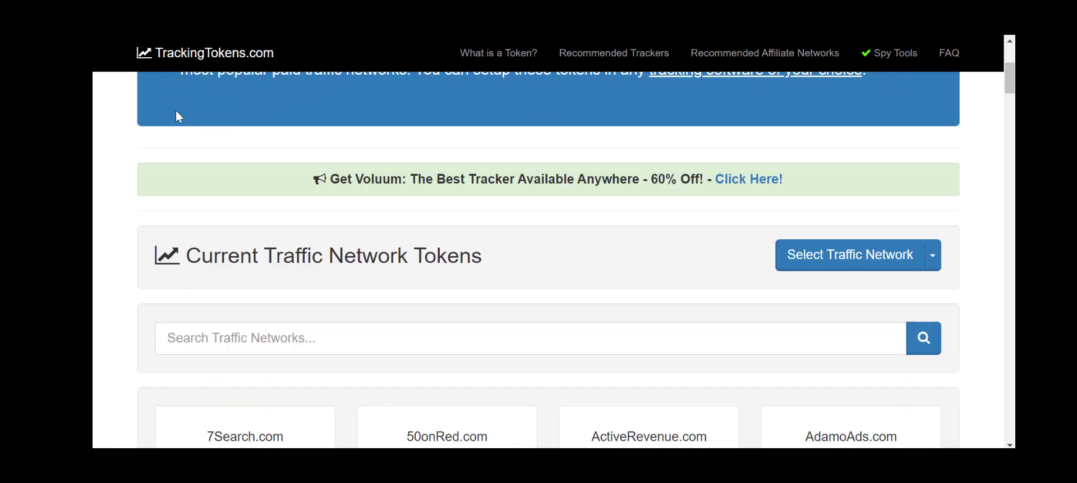
scroll(107, 143, down, 2)
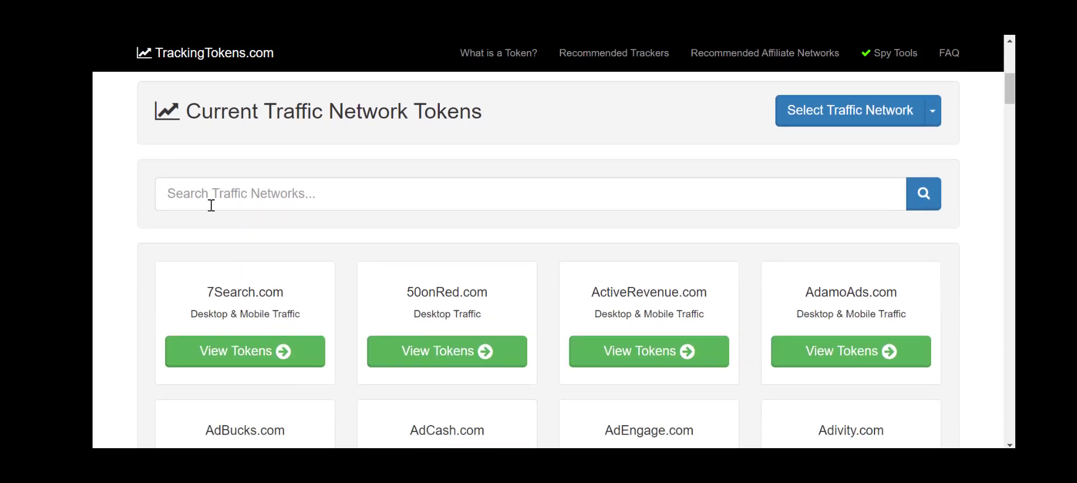
click(211, 205)
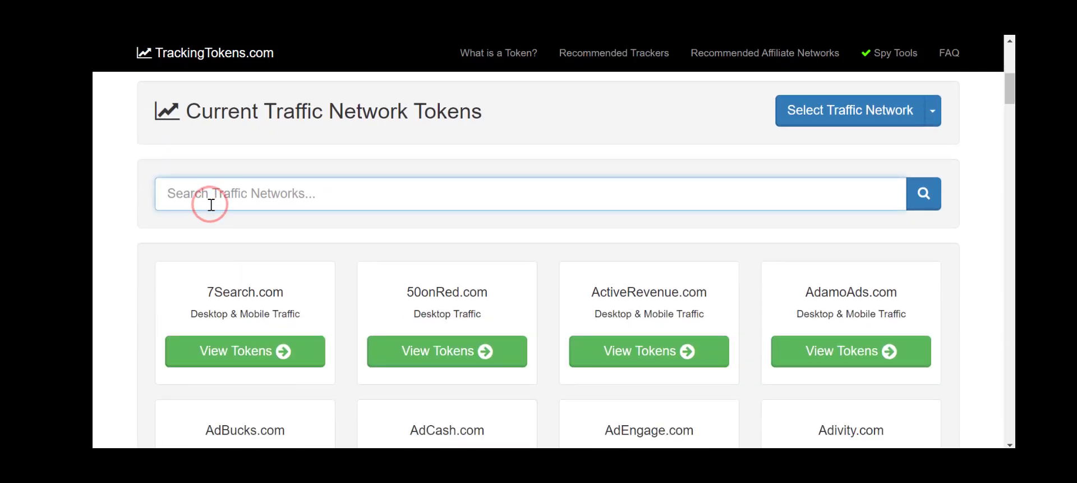
text(Zoolley.com)
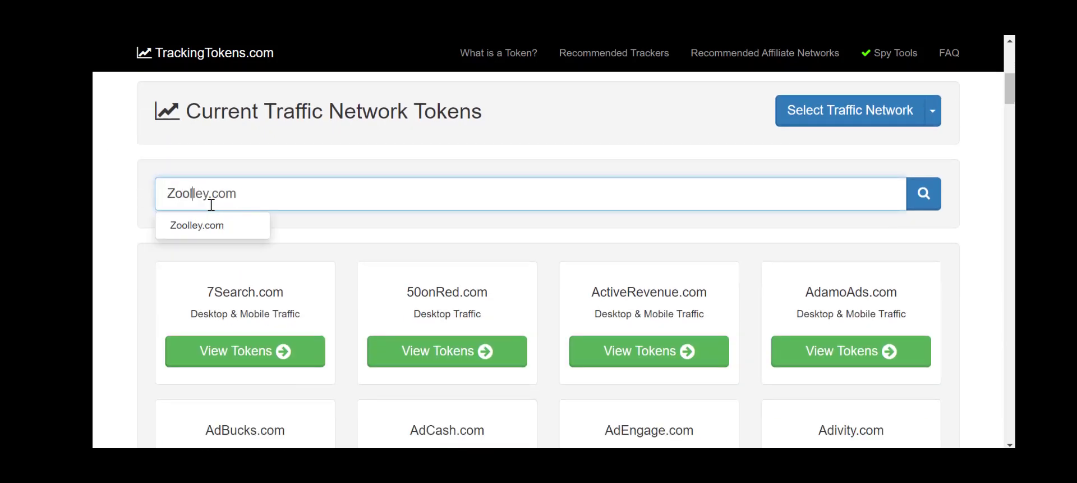
click(206, 225)
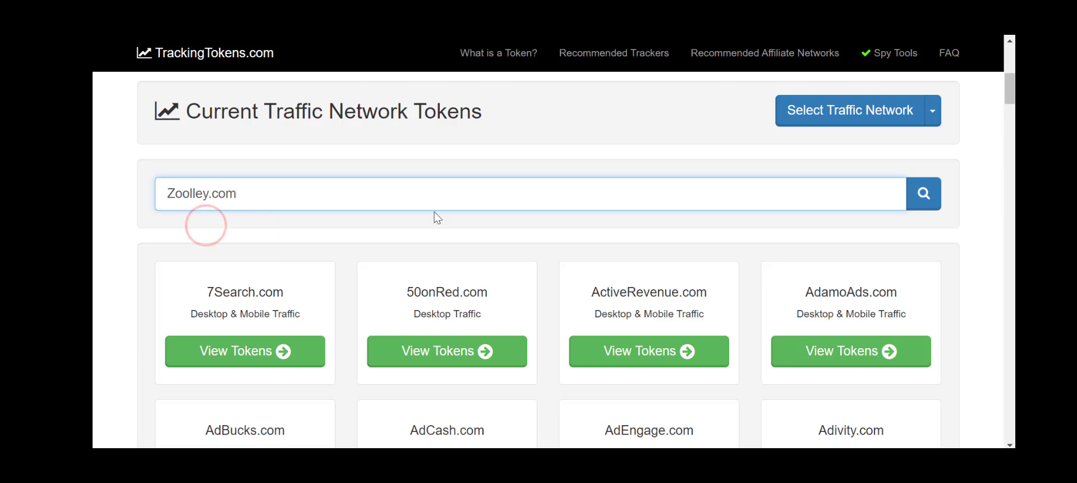
click(926, 200)
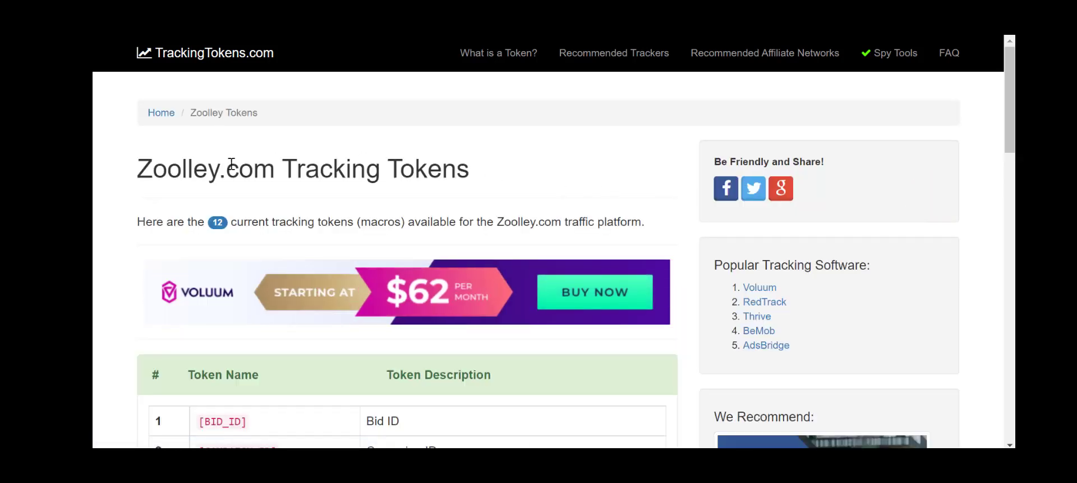
- Examine the table of Zoolley tracking tokens and their descriptions
scroll(137, 193, down, 5)
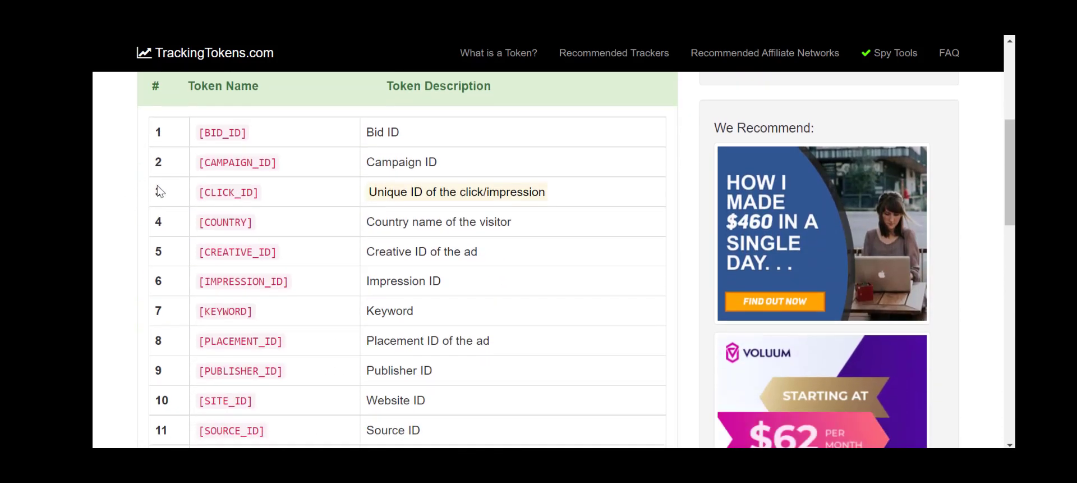
scroll(268, 275, down, 3)
scroll(276, 305, up, 3)
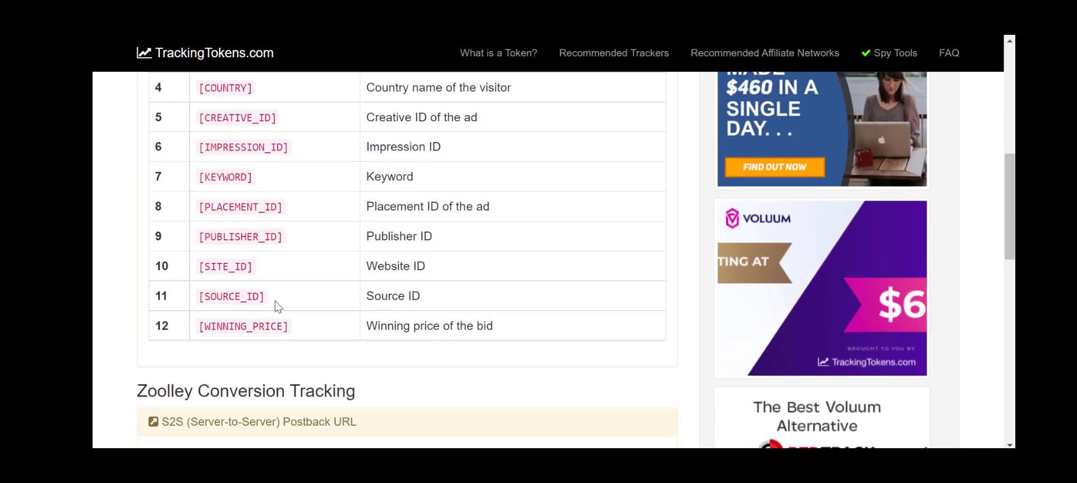
scroll(235, 188, up, 2)
scroll(237, 197, down, 2)
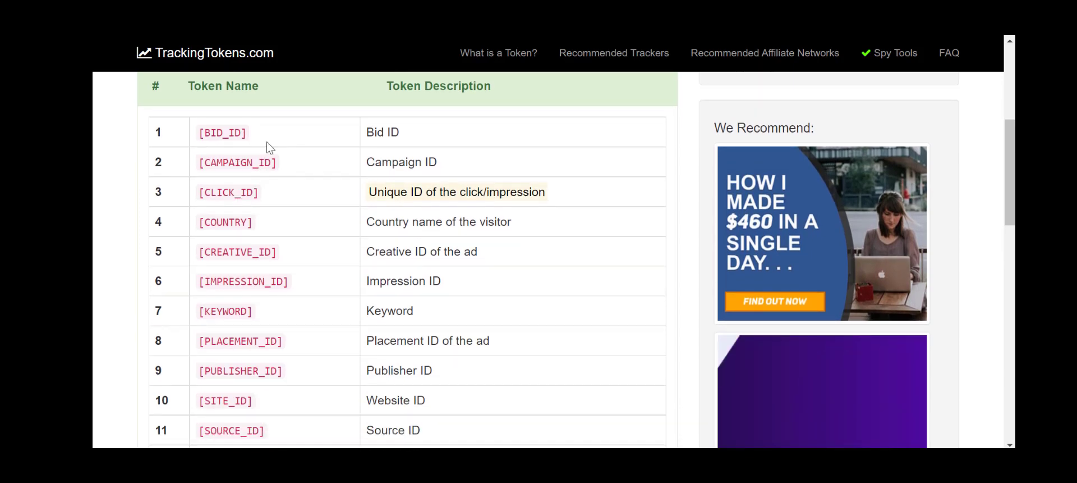
scroll(418, 145, down, 1)
scroll(419, 145, up, 2)
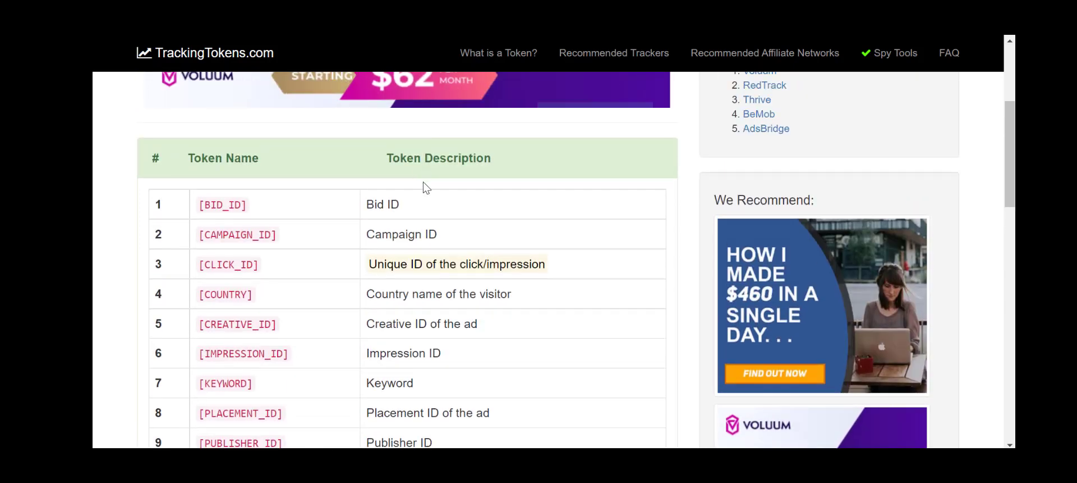
scroll(419, 152, down, 1)
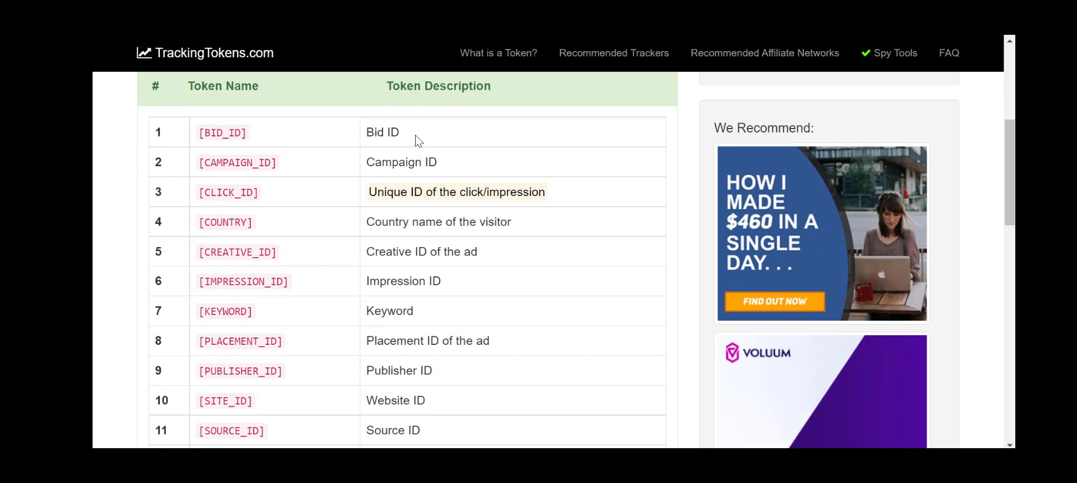
- Copy the Bid ID description and paste it as the first custom parameter's name
drag(411, 131, 371, 130)
key(ctrl+c)
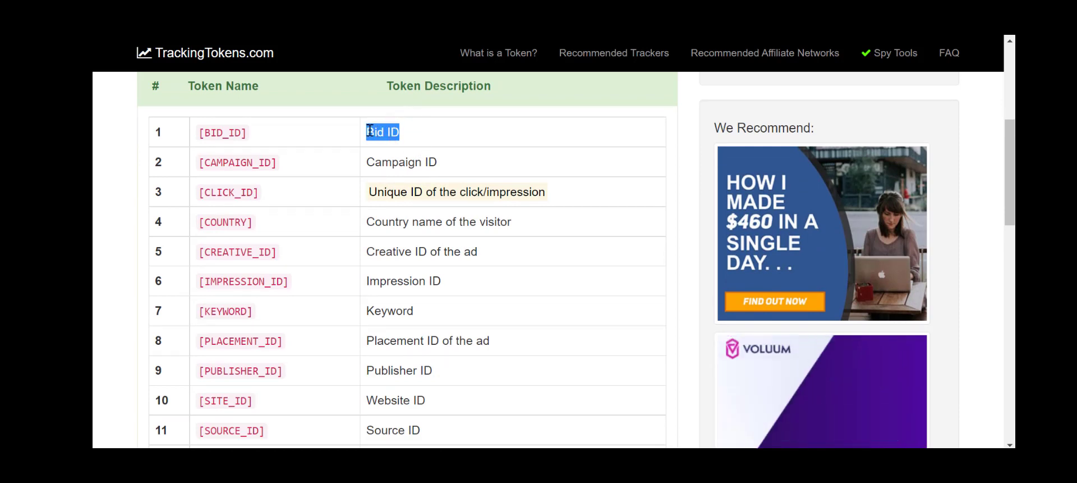
key(alt+Tab)
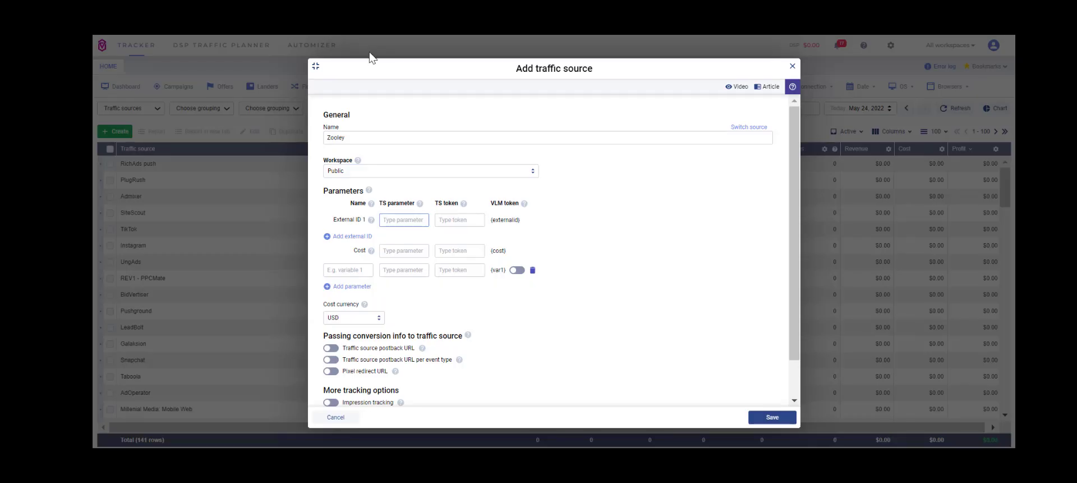
click(366, 267)
key(ctrl+v)
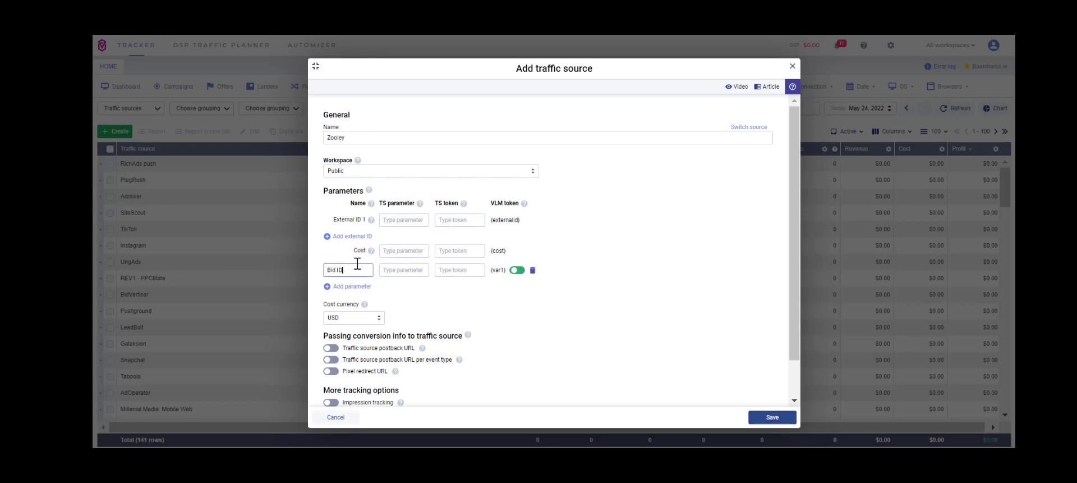
- Copy the [BID_ID] token and paste it into the first parameter's TS token field
click(445, 270)
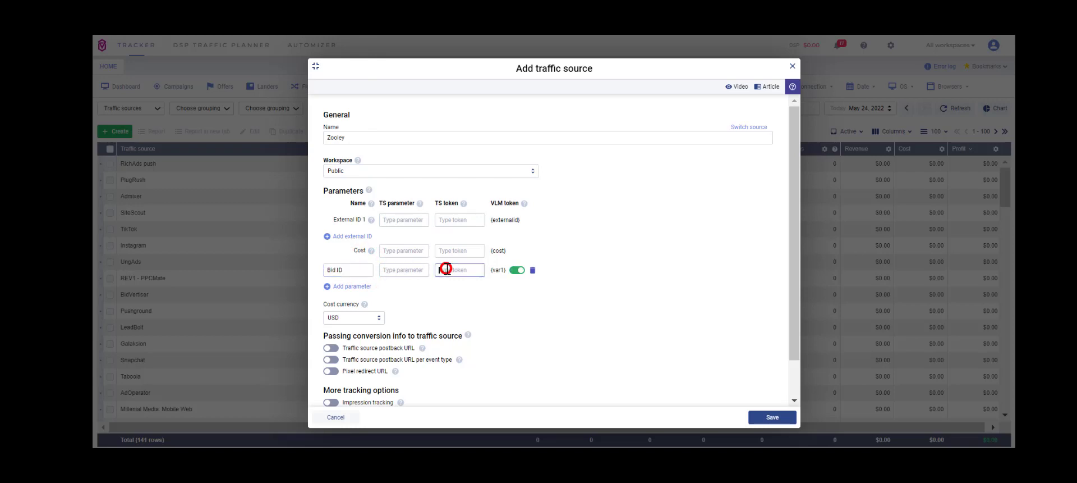
key(alt+Tab)
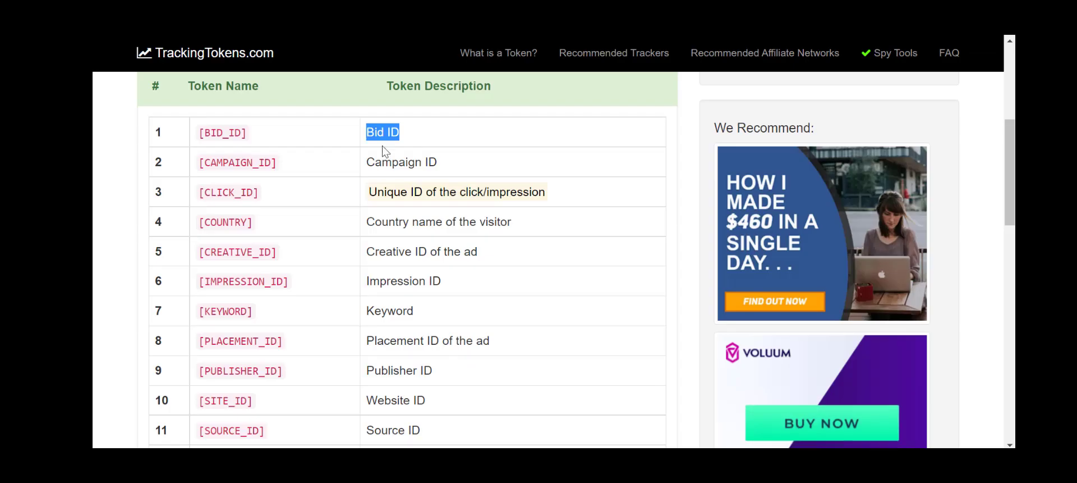
drag(279, 132, 201, 130)
key(ctrl+c)
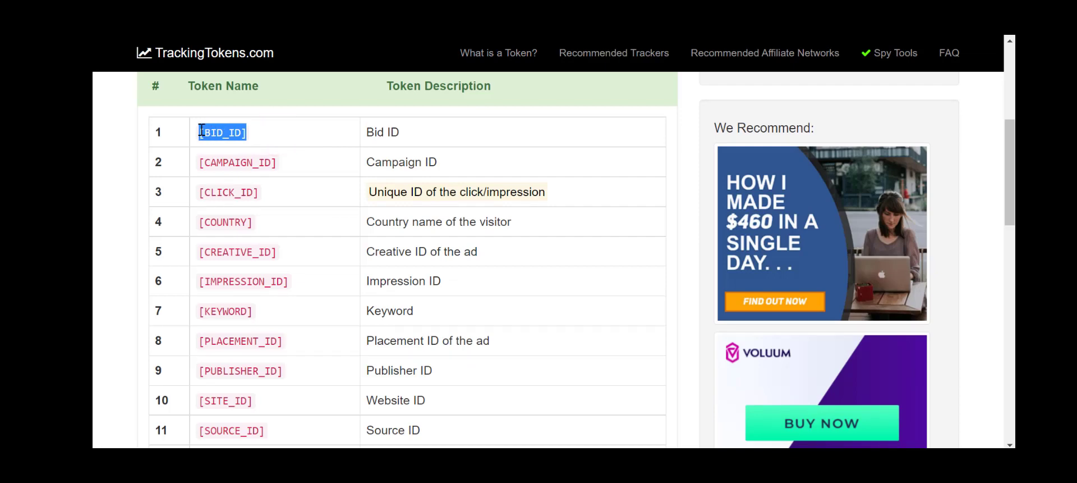
key(alt+Tab)
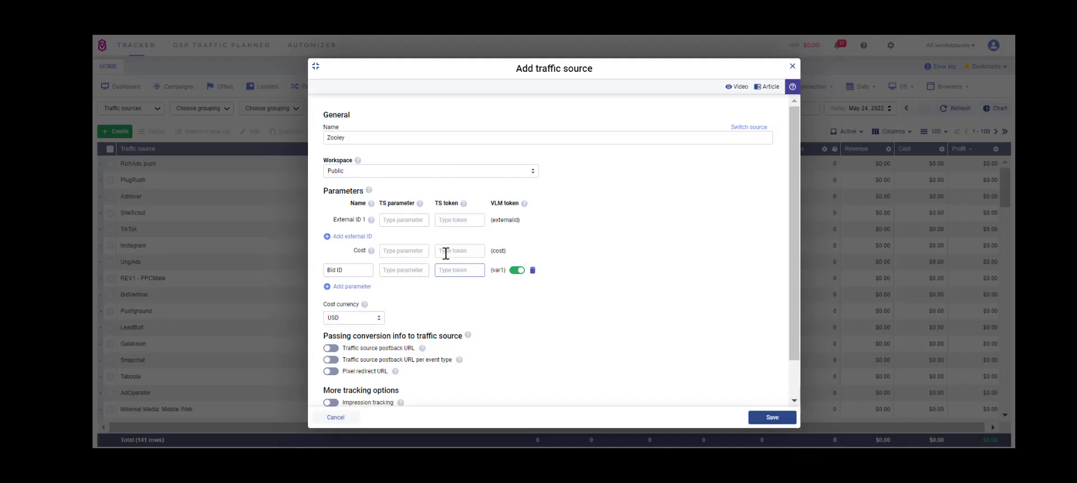
- Set the first parameter's TS parameter to BID_ID
click(416, 270)
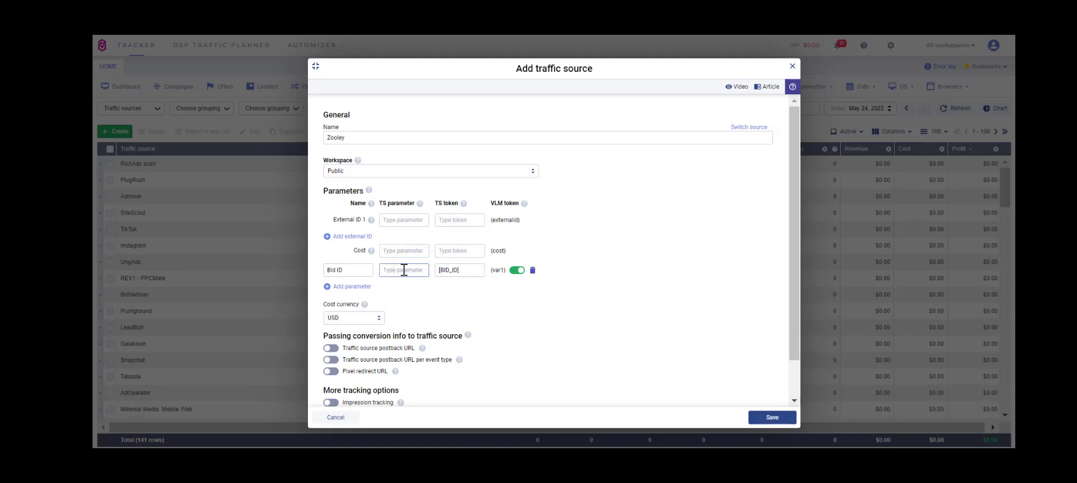
key(ctrl+v)
key(BackSpace)
text(])
click(385, 270)
- Add two more parameter rows and paste the [CAMPAIGN_ID] token into the second row's TS token field
click(348, 284)
click(353, 304)
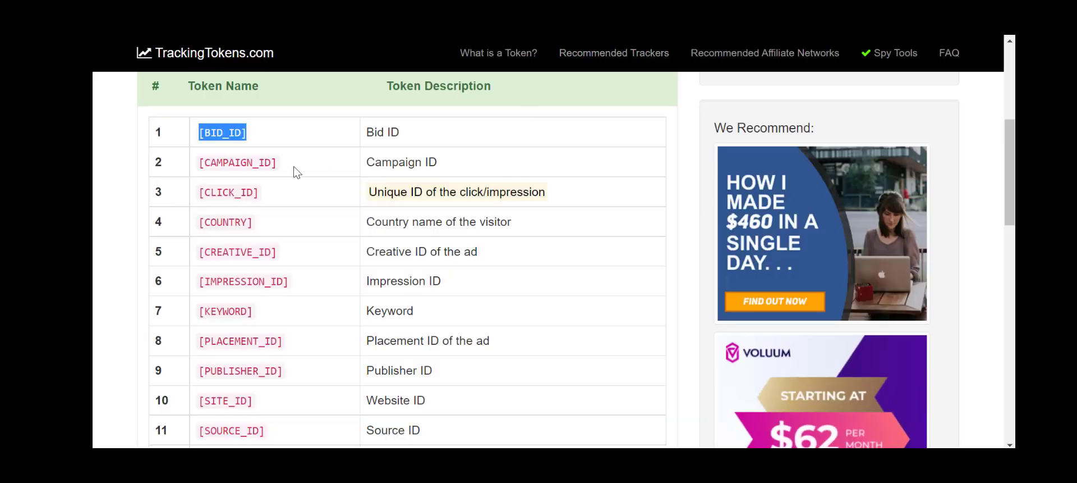
drag(294, 164, 203, 162)
key(ctrl+c)
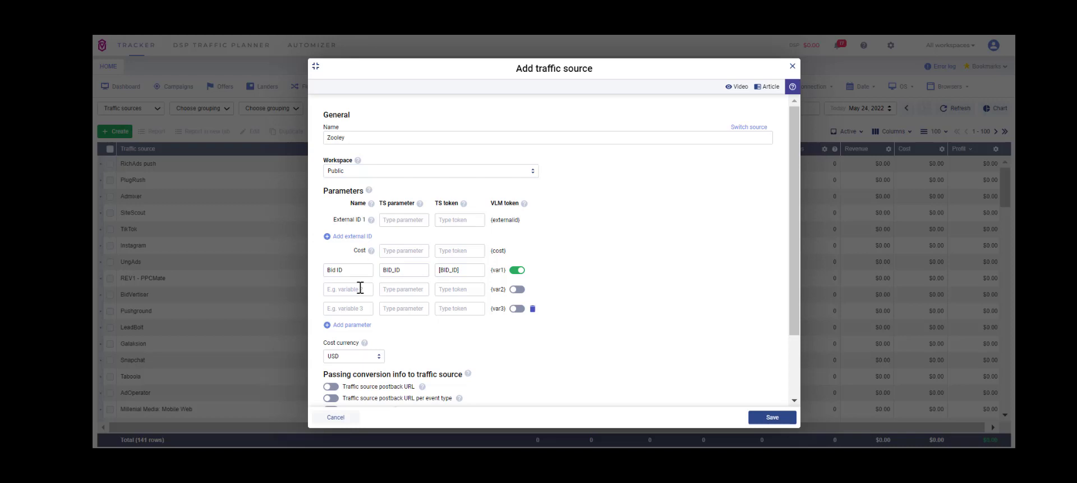
click(359, 289)
click(455, 289)
key(ctrl+v)
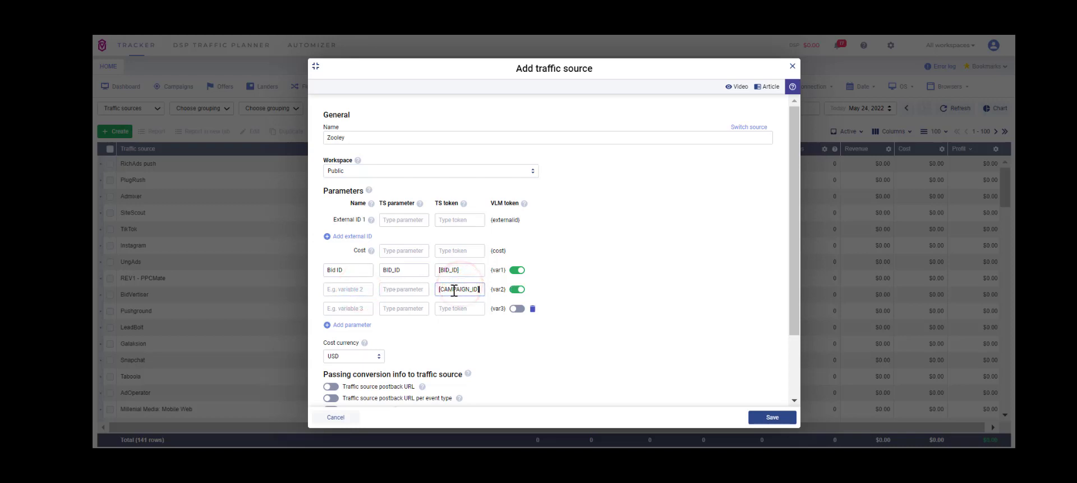
- Set the second parameter's TS parameter to CAMPAIGN_ID
click(348, 289)
click(396, 289)
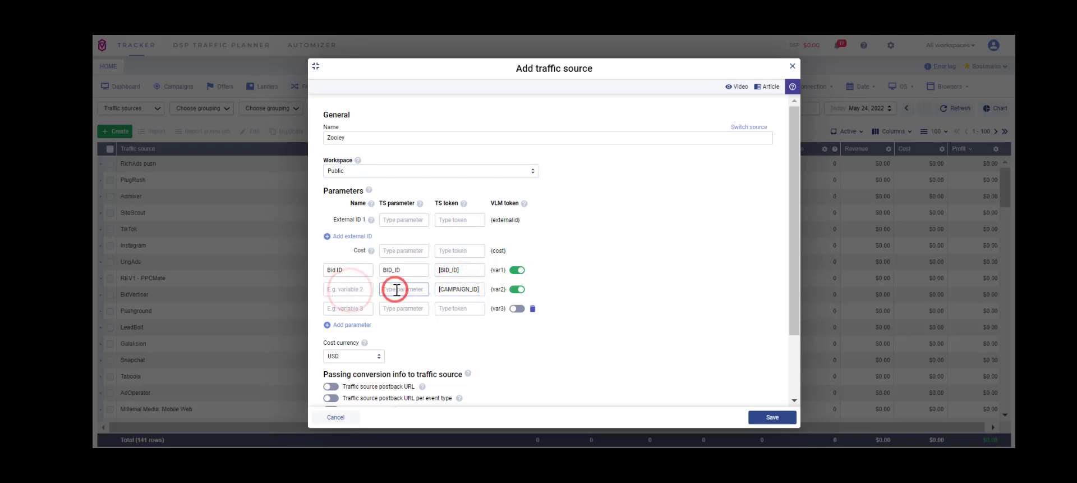
text(CAMPAIGN_ID)
- Copy the Campaign ID description from TrackingTokens.com and paste it as the second parameter's name
click(362, 289)
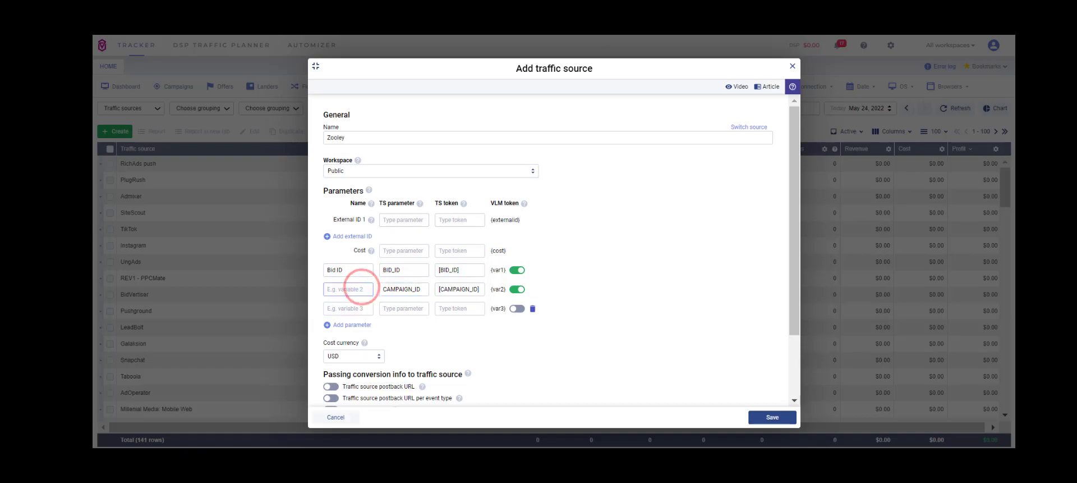
key(alt+Tab)
mouse_move(472, 157)
mouse_down()
mouse_move(409, 170)
mouse_move(372, 164)
mouse_up()
key(ctrl+c)
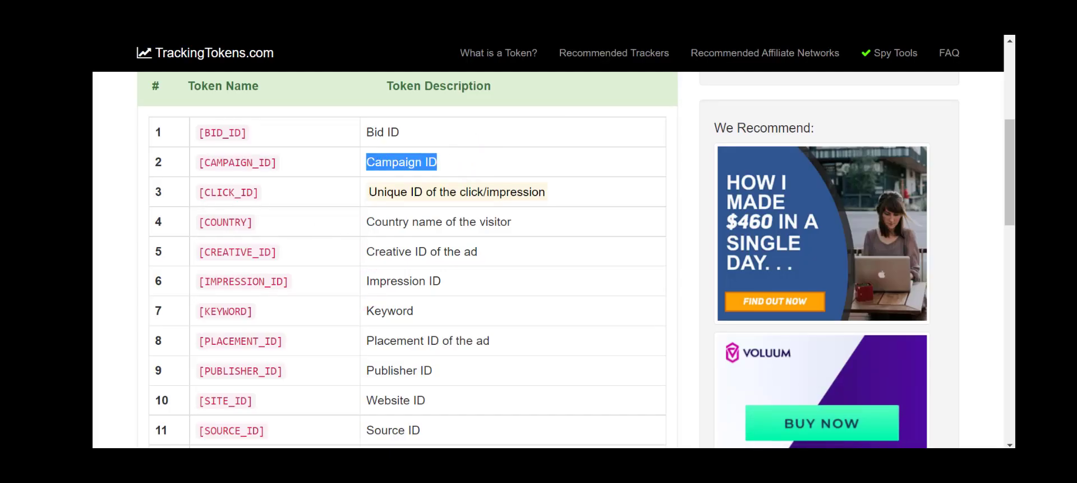
key(alt+Tab)
key(ctrl+v)
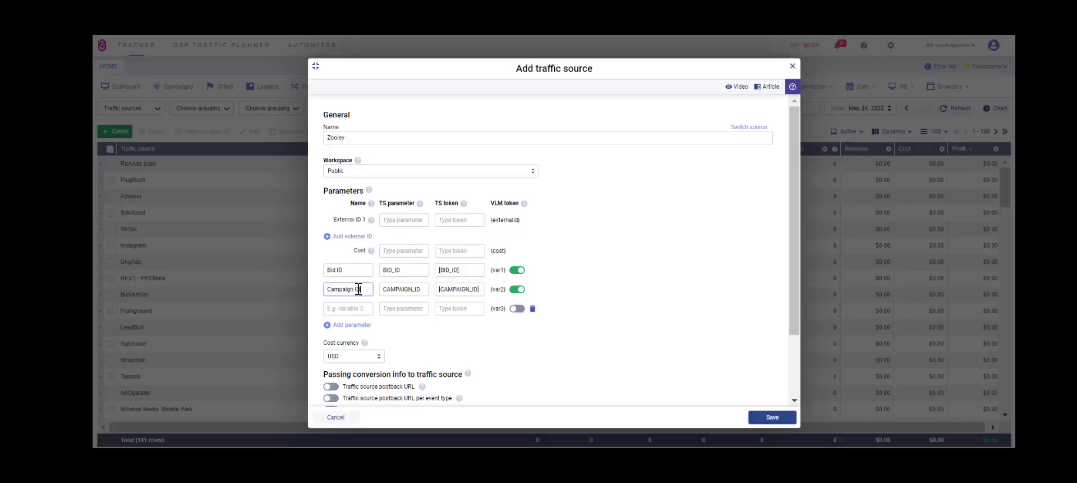
- Copy the [CLICK_ID] token and paste it into External ID 1's TS token field
key(alt+Tab)
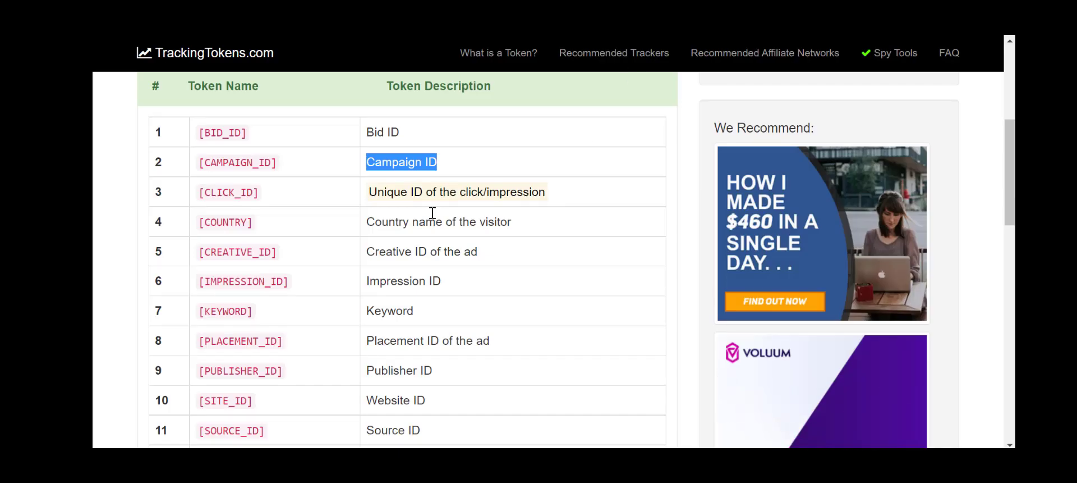
click(341, 190)
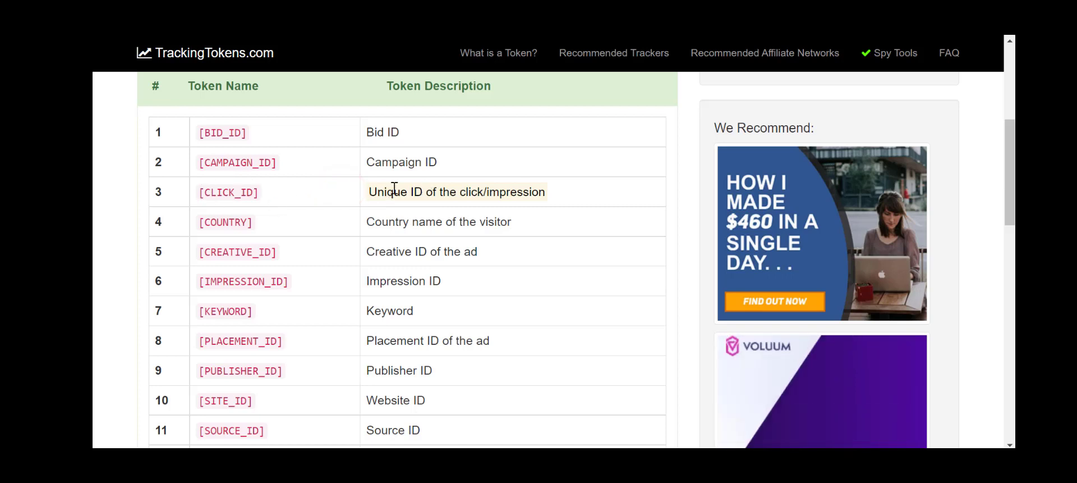
drag(366, 196, 478, 192)
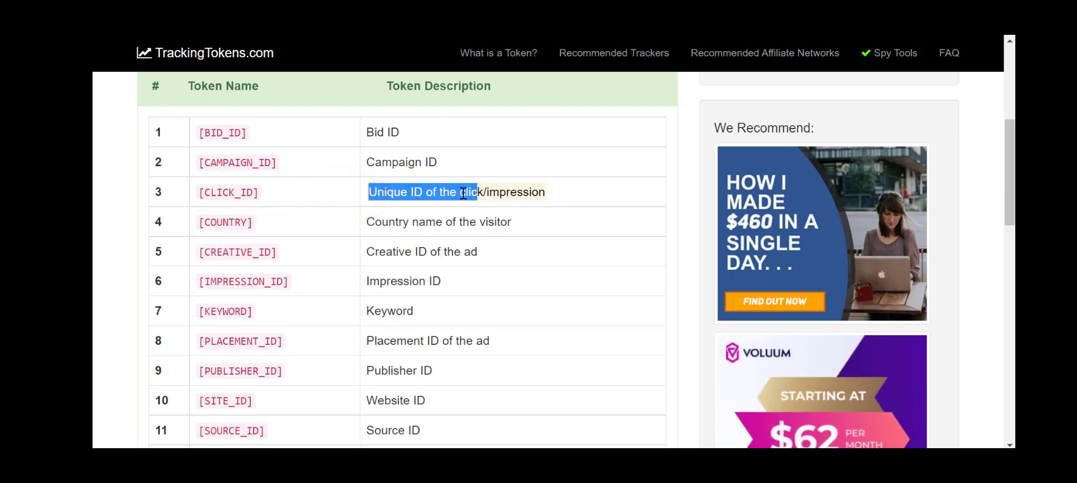
click(270, 188)
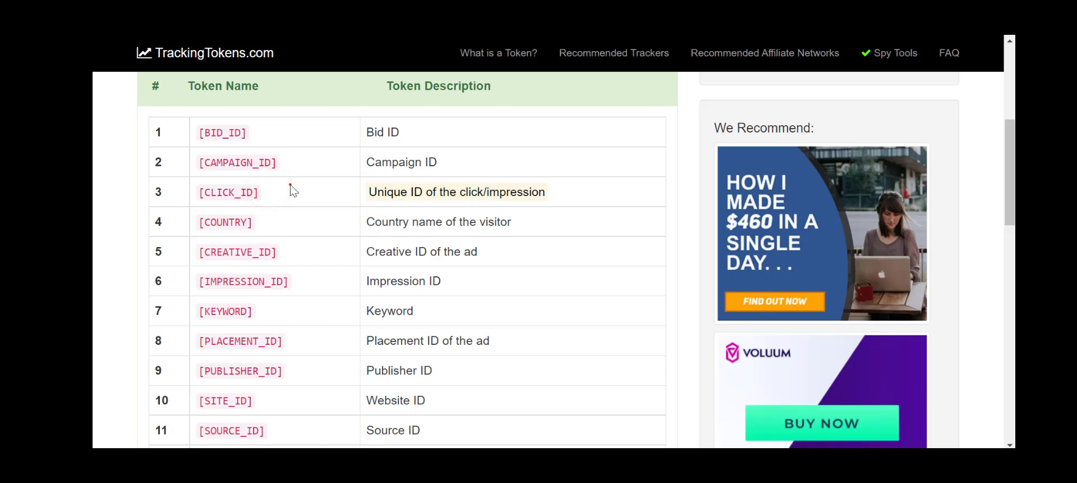
drag(291, 189, 203, 192)
key(ctrl+c)
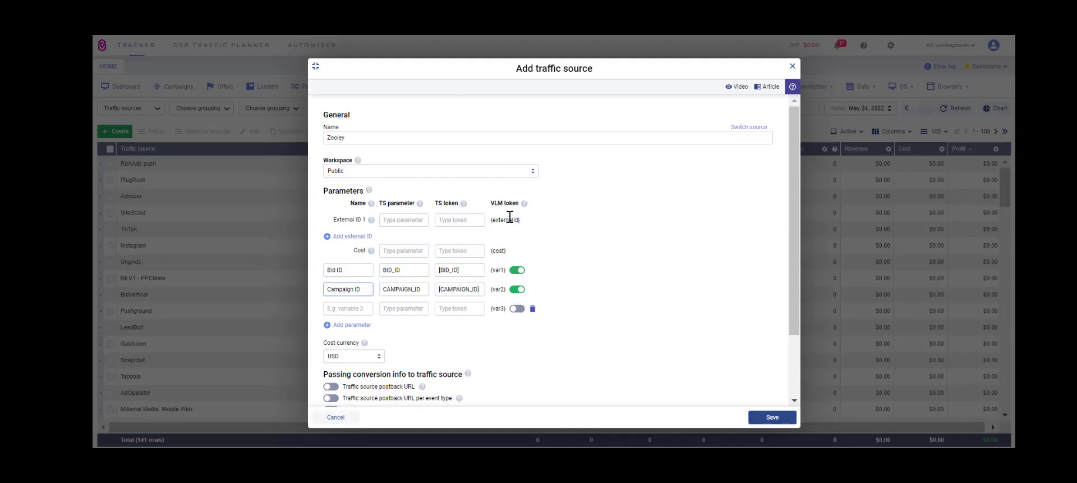
triple_click(527, 216)
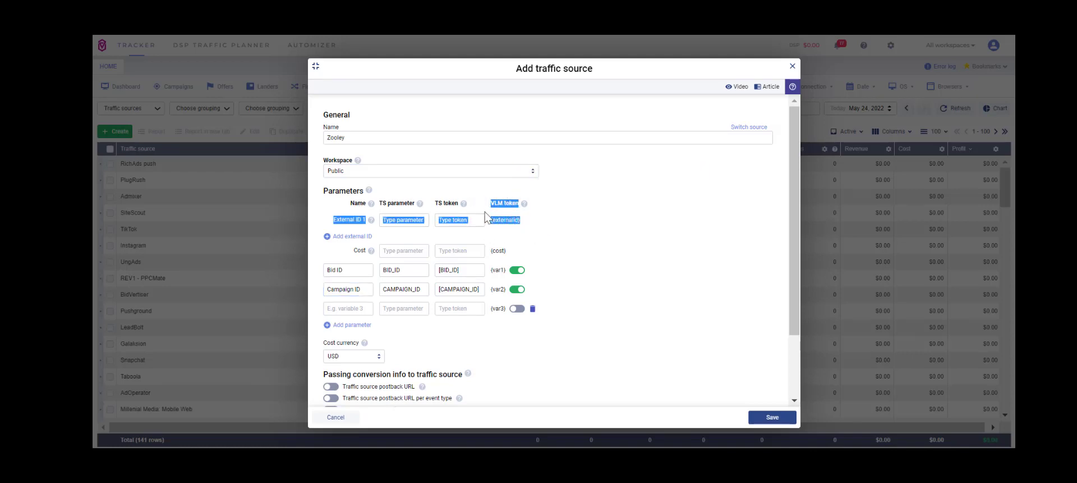
click(452, 220)
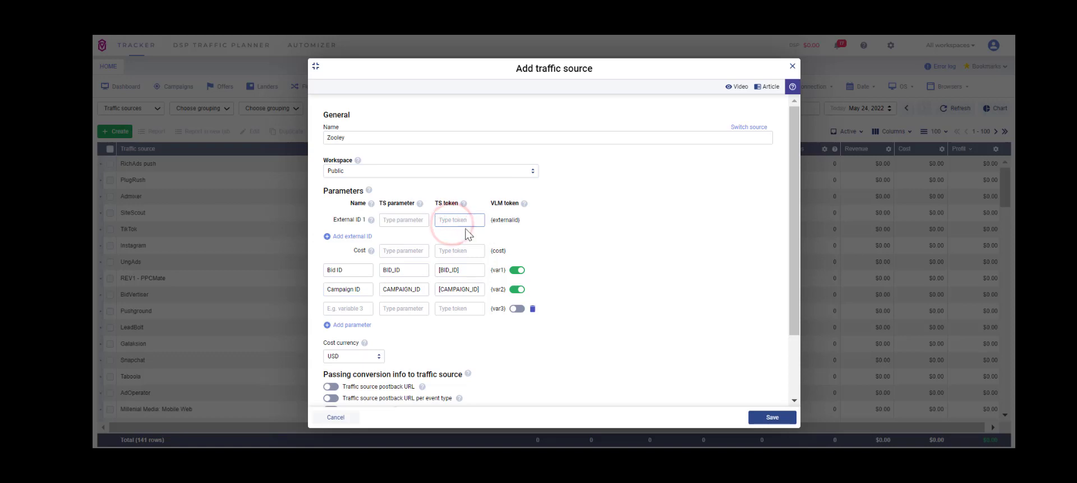
- Set External ID 1's TS parameter to CLICK_ID by pasting the token and removing its brackets
click(423, 220)
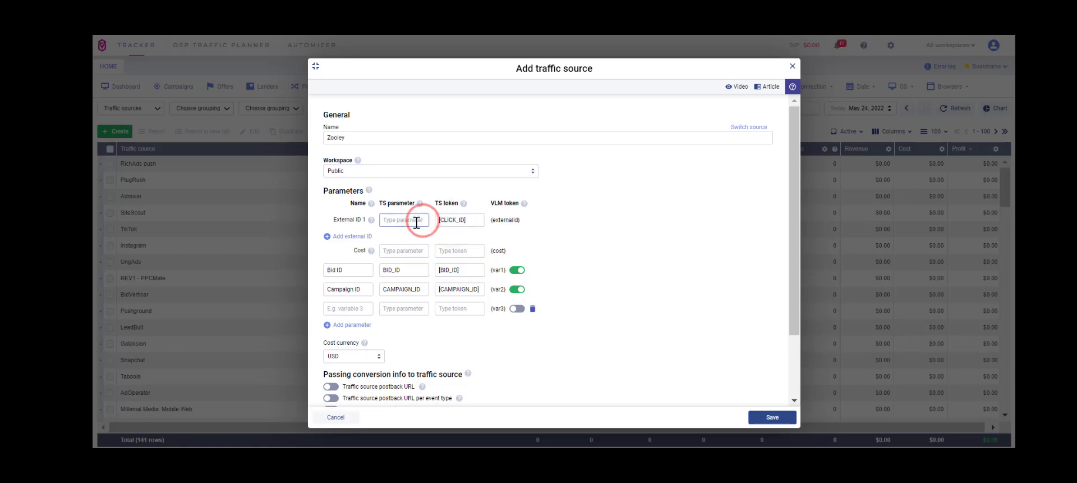
key(ctrl+v)
click(388, 219)
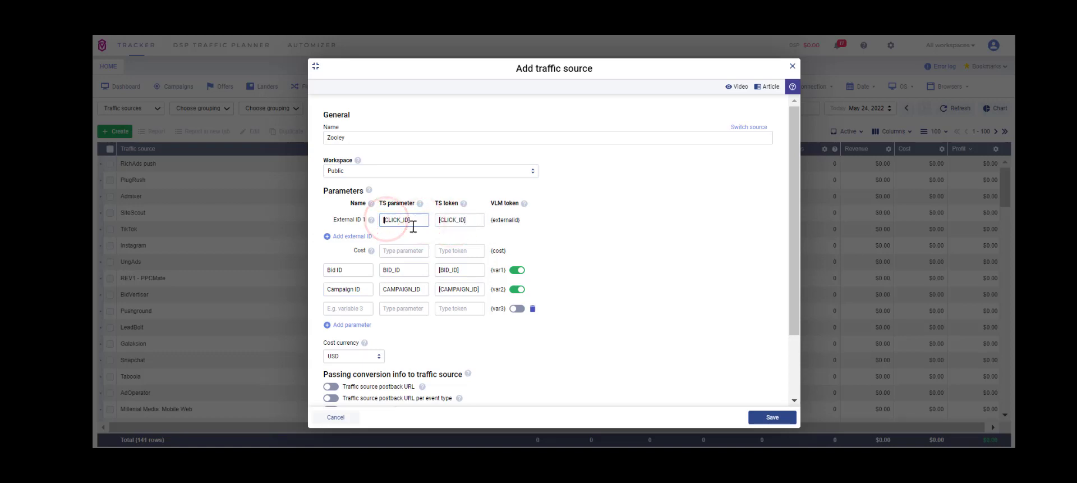
key(BackSpace)
click(418, 221)
key(BackSpace)
- Add seven more parameter rows, up to variable 10
click(345, 324)
scroll(348, 326, down, 2)
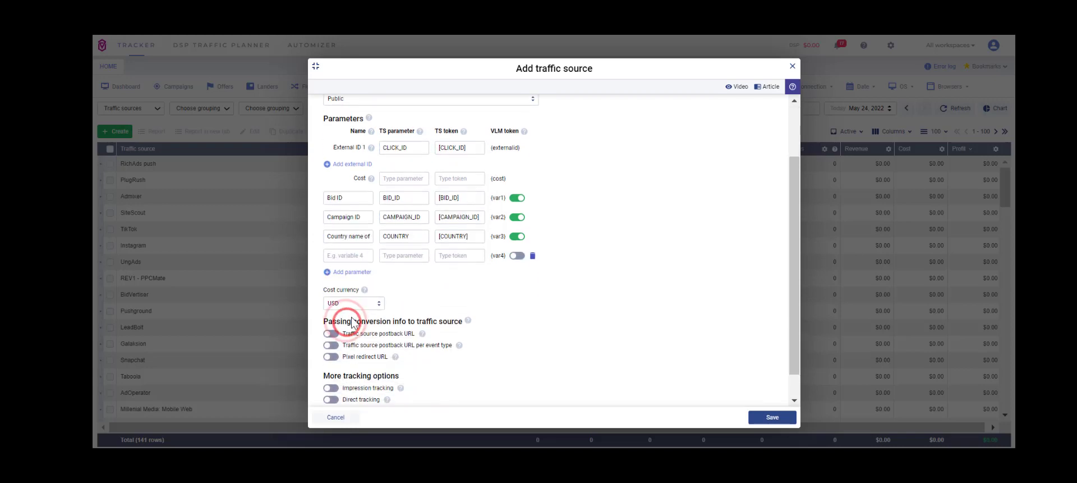
click(348, 272)
click(353, 291)
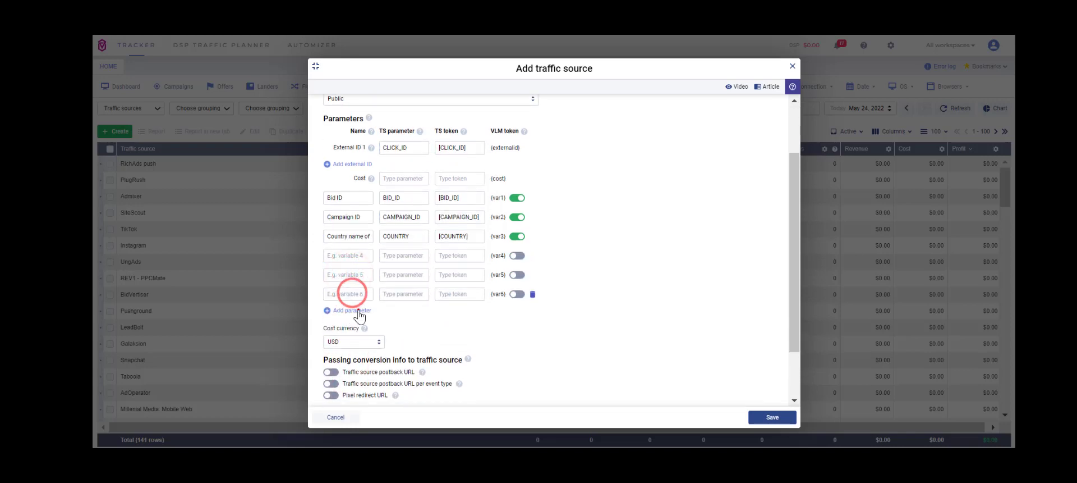
click(353, 310)
click(355, 329)
click(357, 349)
click(356, 367)
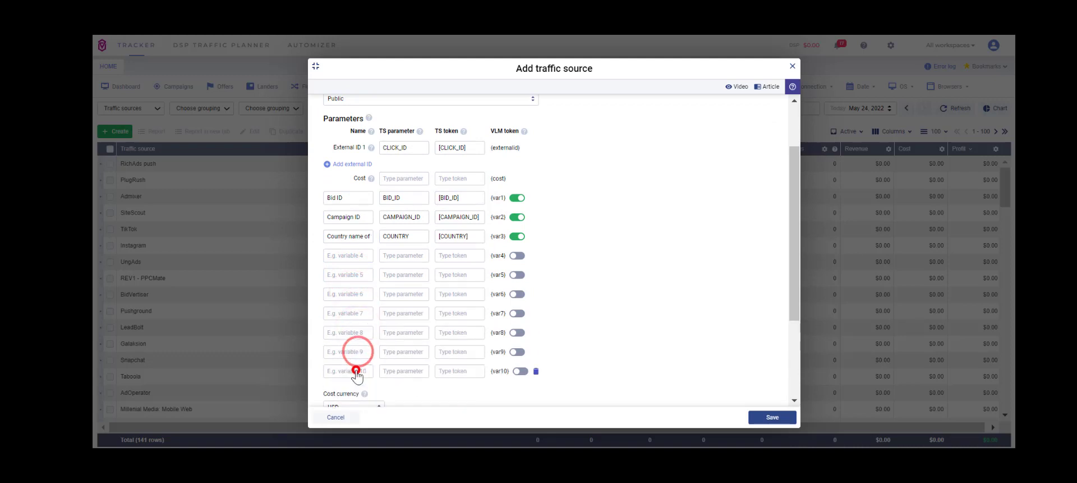
- Paste the [WINNING_PRICE] token into the Cost row's TS token field
scroll(356, 365, down, 2)
scroll(445, 216, up, 2)
scroll(445, 215, up, 2)
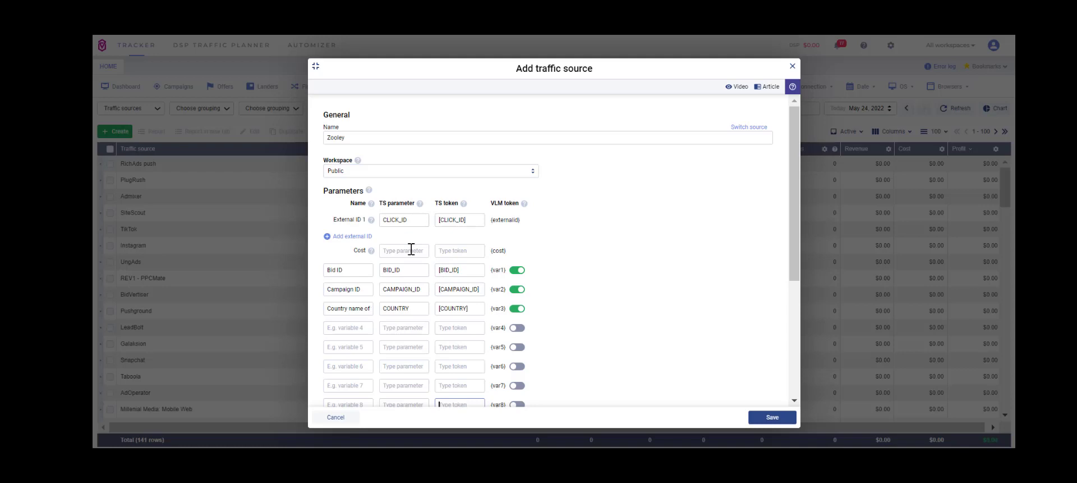
click(446, 250)
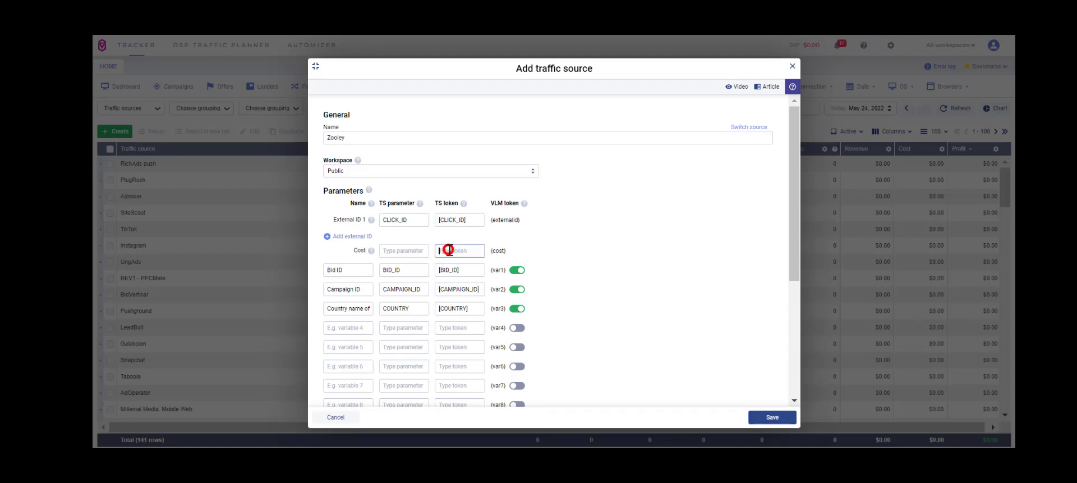
key(ctrl+v)
- Set the Cost row's TS parameter to WINNING_PRICE by pasting the token and removing its brackets
click(420, 251)
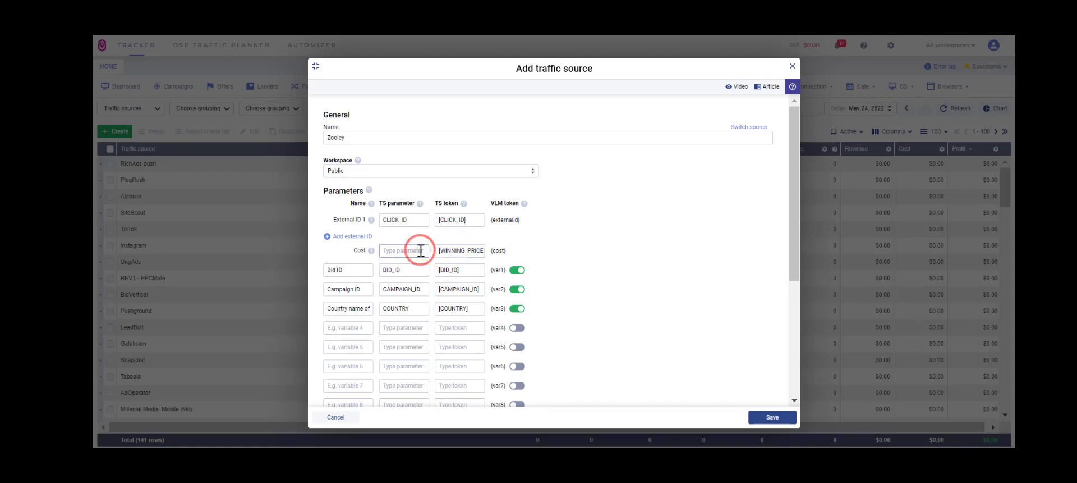
text(WINNING_PRICE)
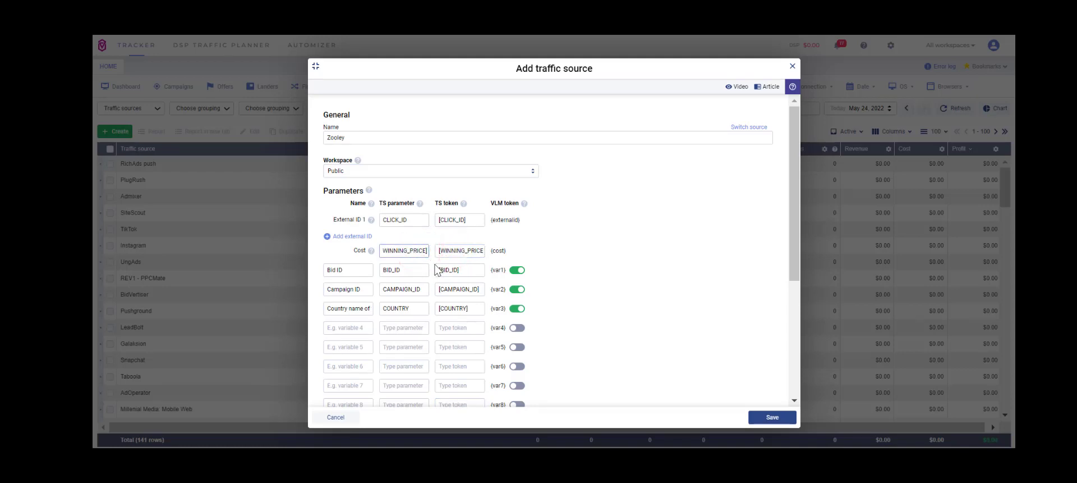
click(386, 250)
key(Delete)
- Delete the empty parameter rows for variables 4 through 10
scroll(416, 265, down, 1)
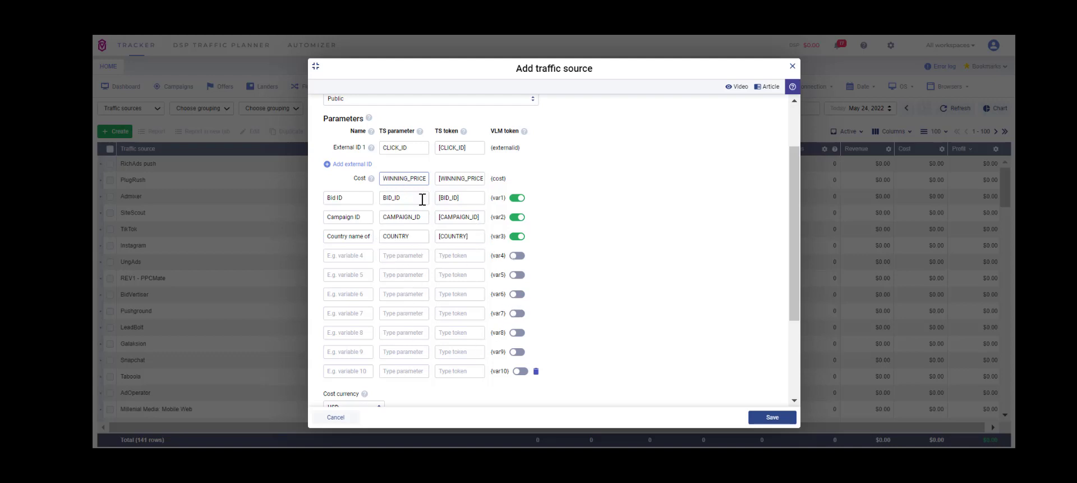
click(536, 371)
click(535, 351)
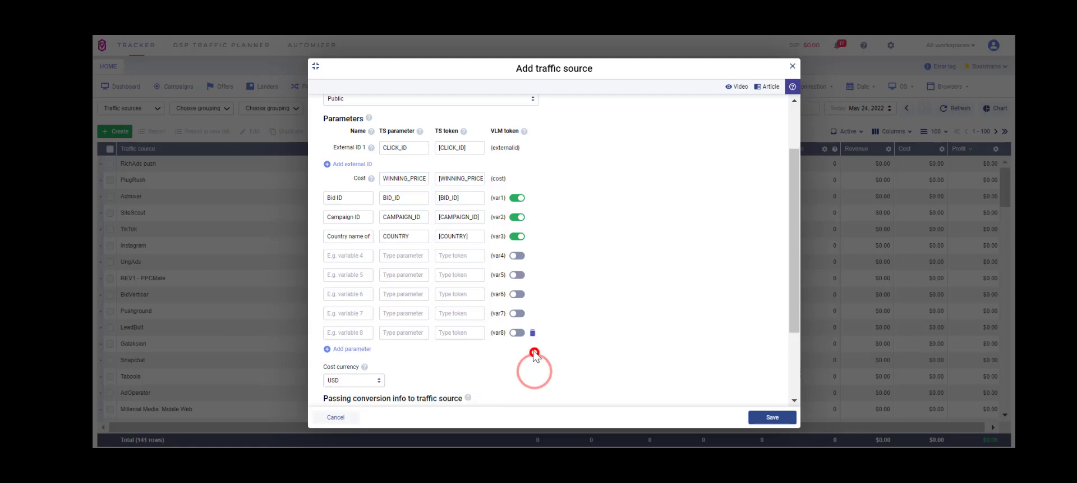
click(533, 332)
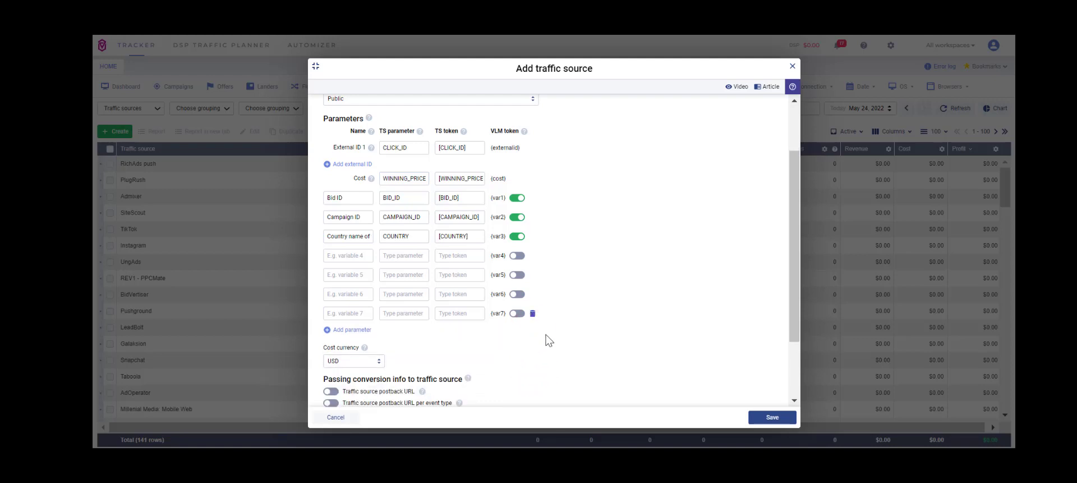
click(533, 315)
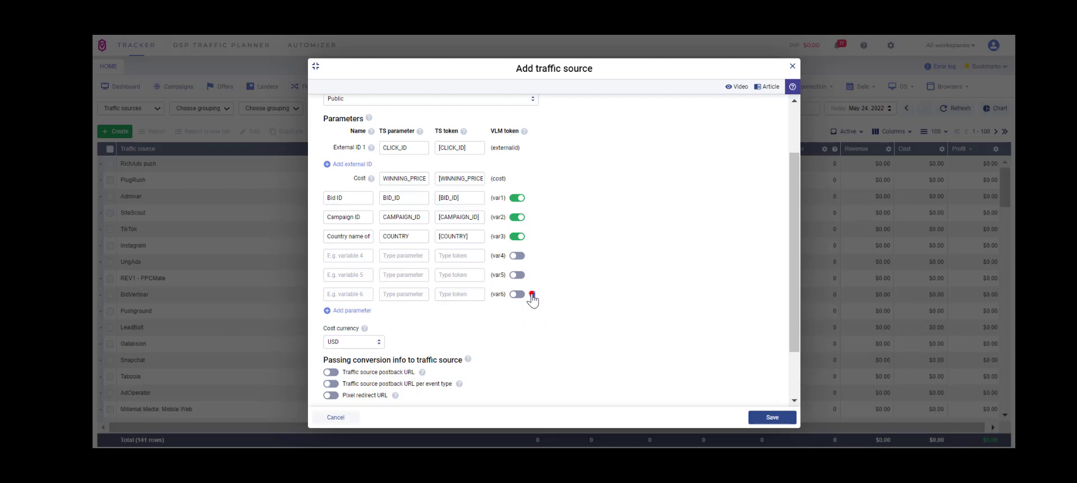
click(532, 296)
click(532, 275)
click(533, 256)
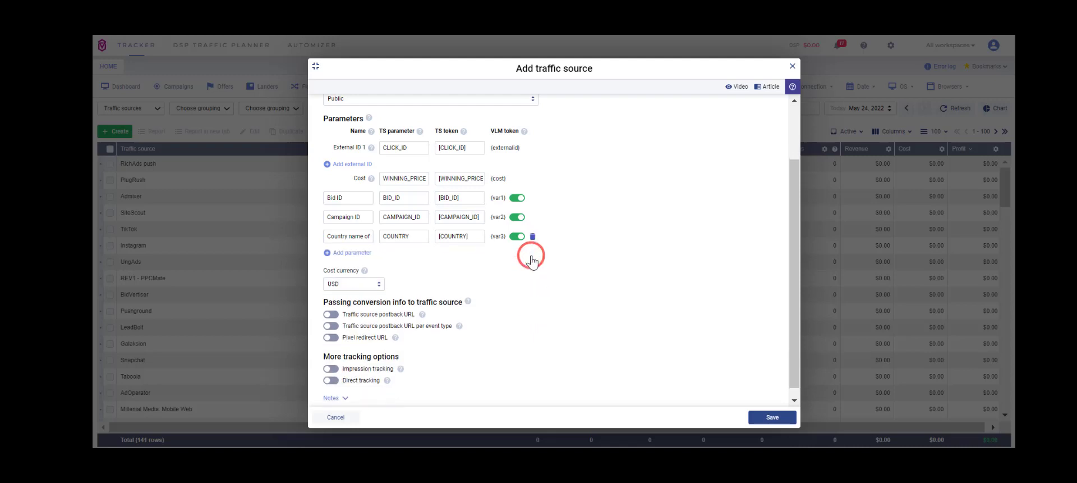
click(516, 216)
click(516, 217)
click(516, 217)
click(516, 218)
click(517, 218)
click(516, 219)
click(517, 194)
click(517, 194)
- Open the cost currency list to review the available currencies
scroll(668, 289, down, 1)
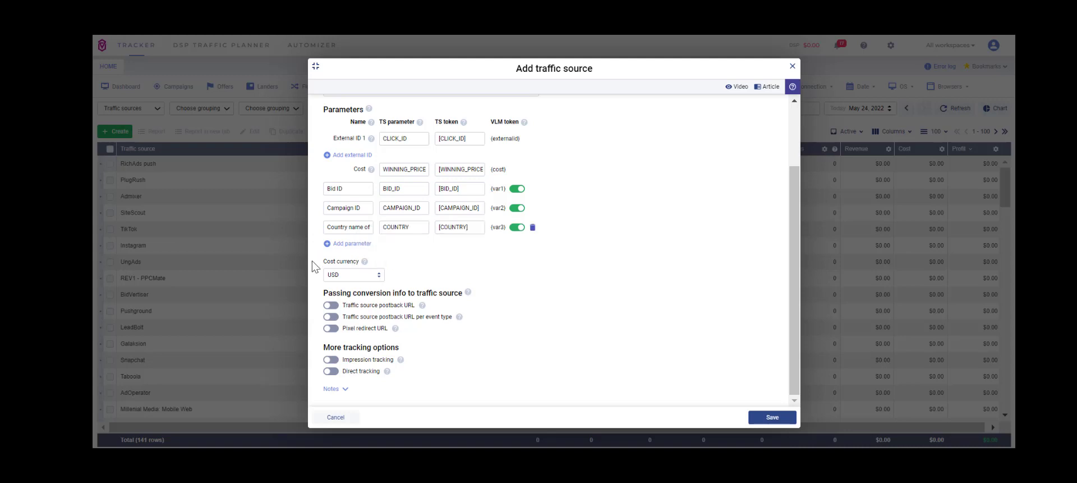
click(381, 273)
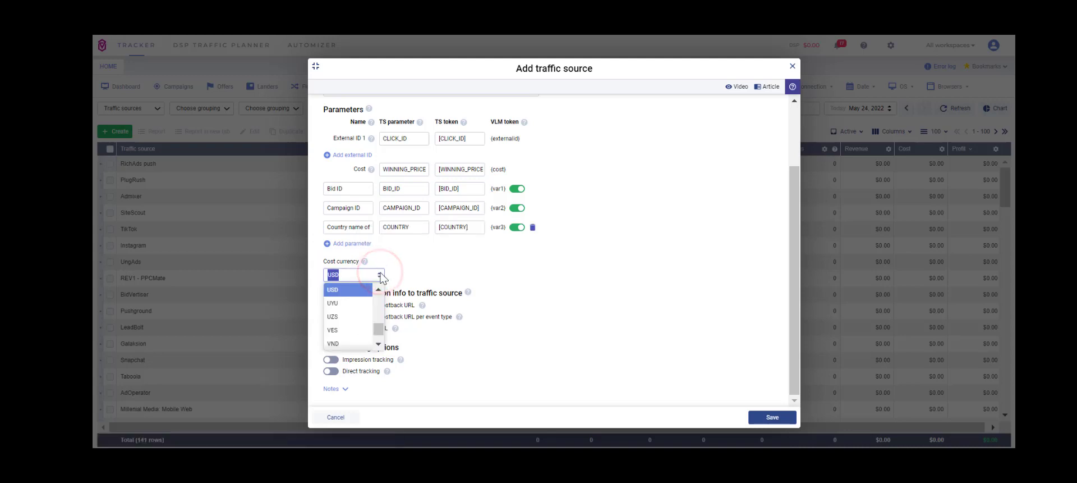
click(402, 264)
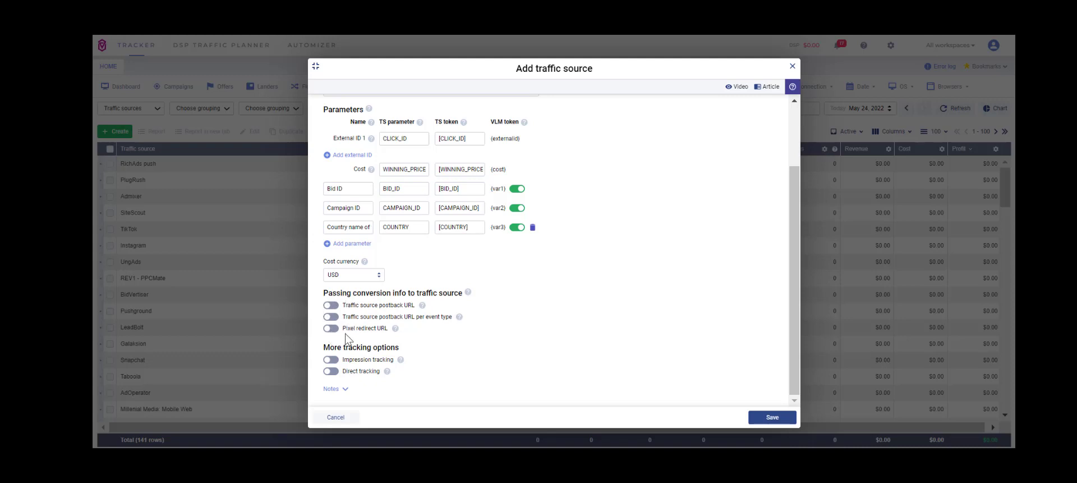
mouse_move(459, 316)
scroll(345, 331, up, 3)
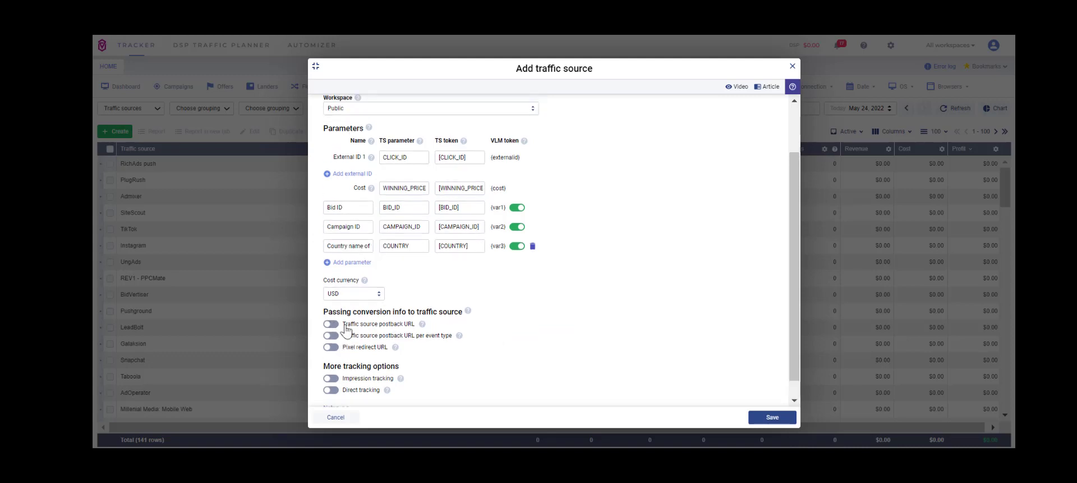
scroll(345, 331, down, 3)
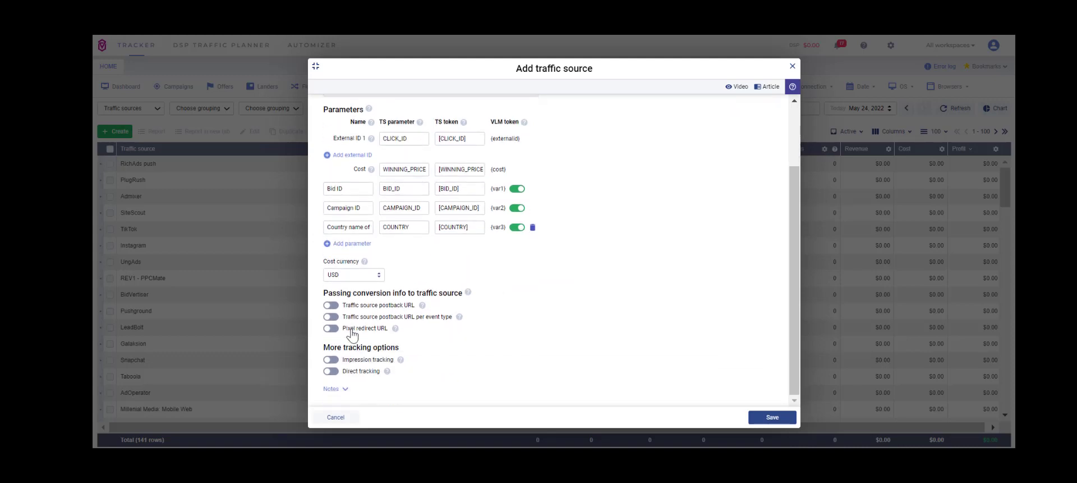
- Switch each conversion-passing option (postback URL, postback per event type, pixel redirect) on and back off
click(331, 306)
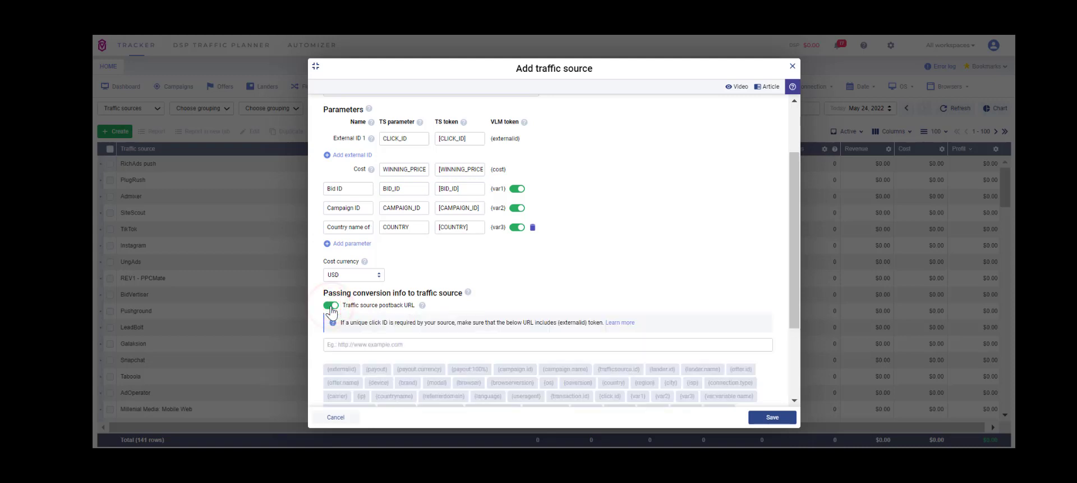
click(331, 306)
click(331, 317)
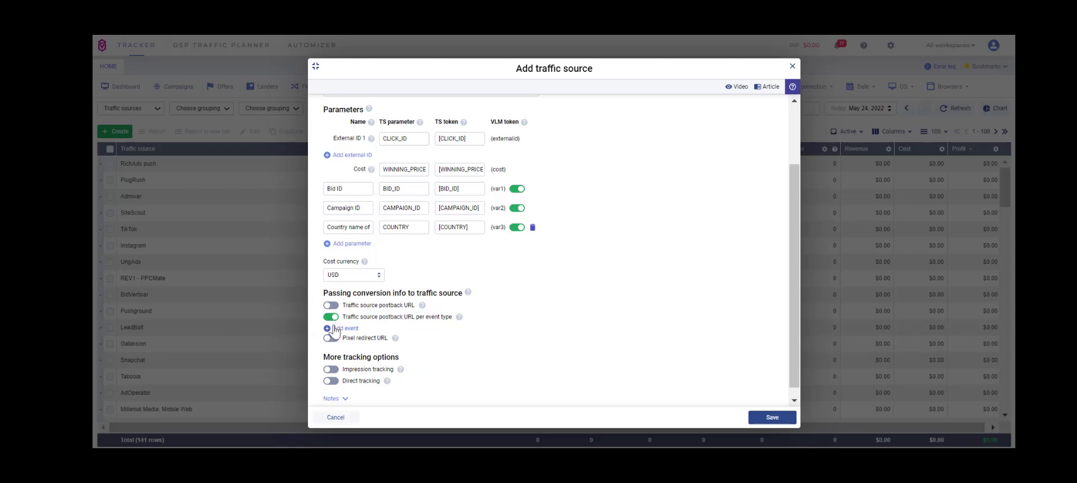
click(330, 317)
click(333, 329)
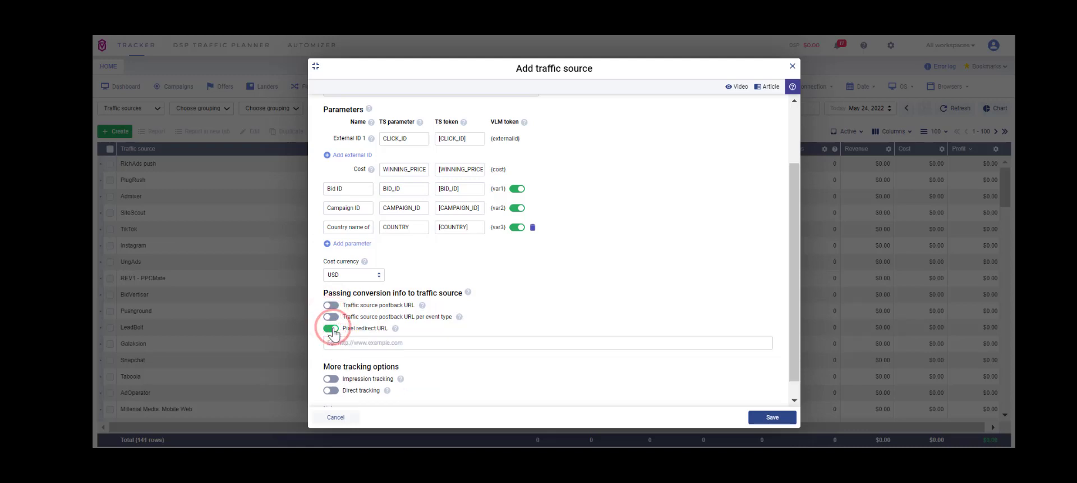
click(332, 329)
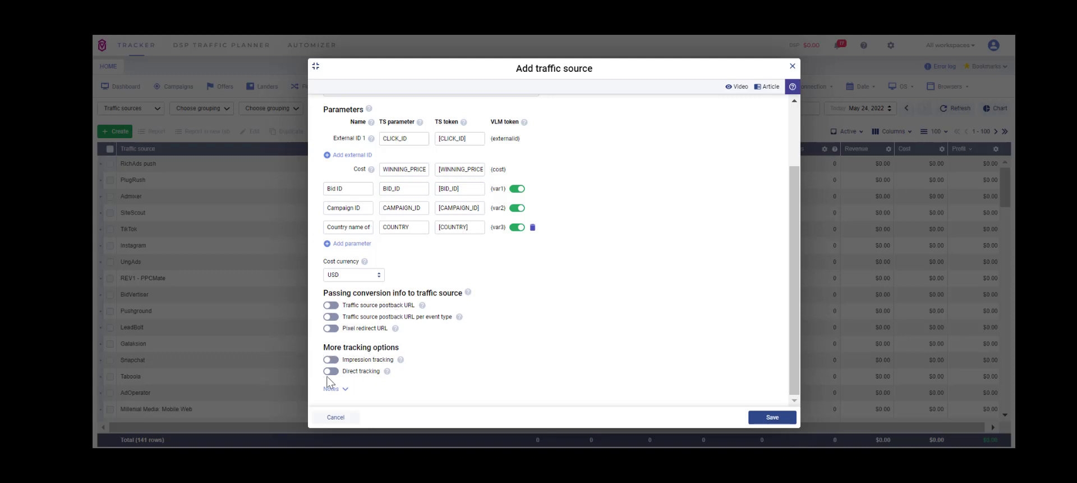
- Toggle impression tracking and direct tracking on and back off, then save the Zooley traffic source
mouse_move(387, 371)
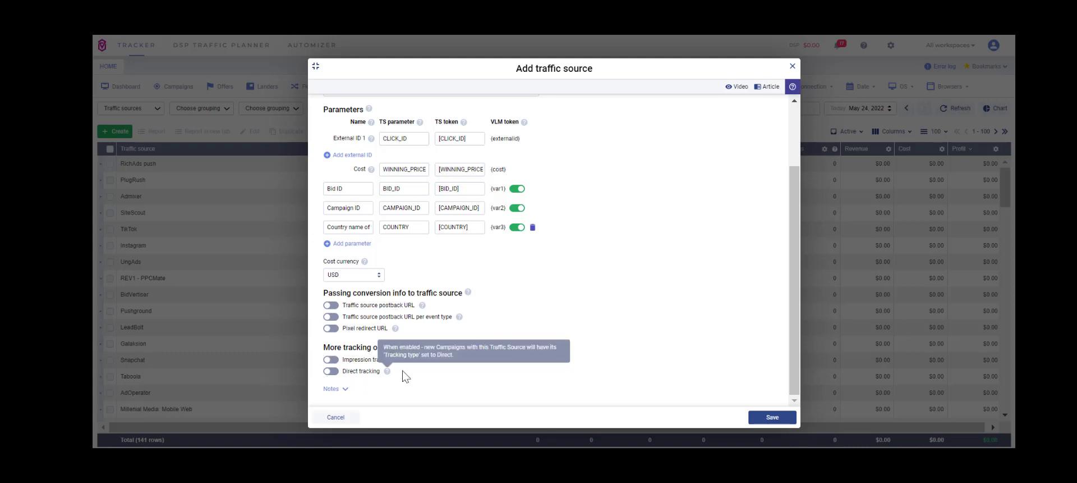
click(332, 360)
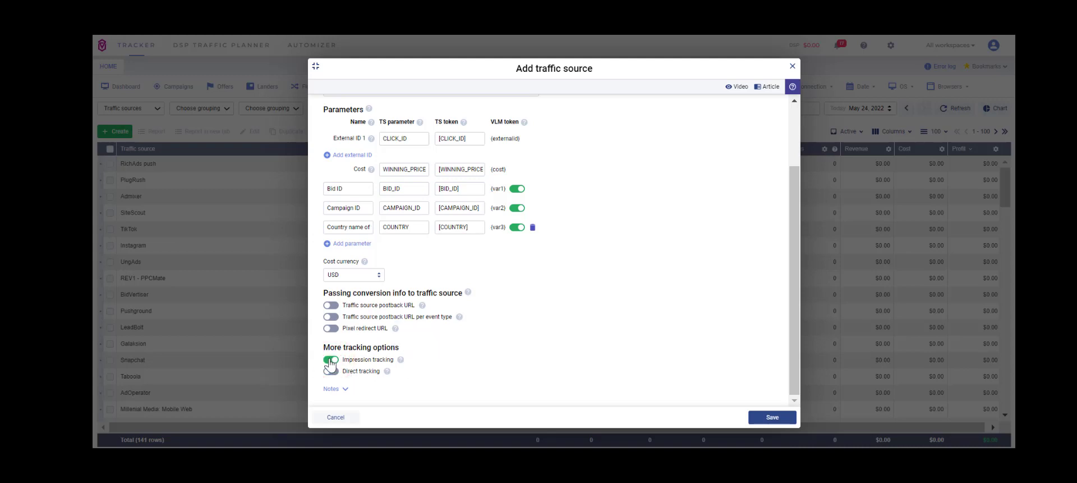
click(332, 363)
click(332, 362)
click(330, 359)
click(331, 371)
click(333, 371)
click(772, 415)
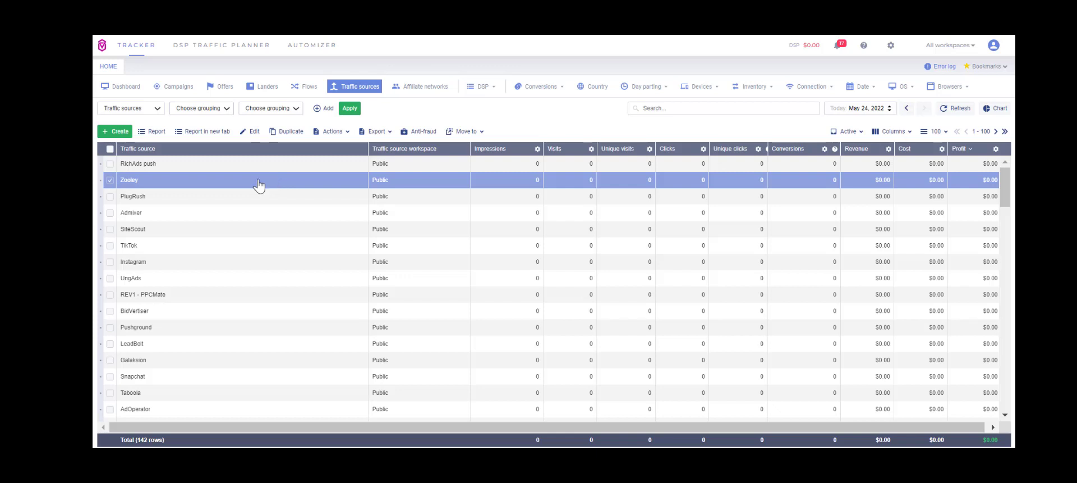
- Open the Zooley traffic source for editing in an enlarged dialog and add a new parameter row
click(110, 179)
click(110, 179)
click(249, 132)
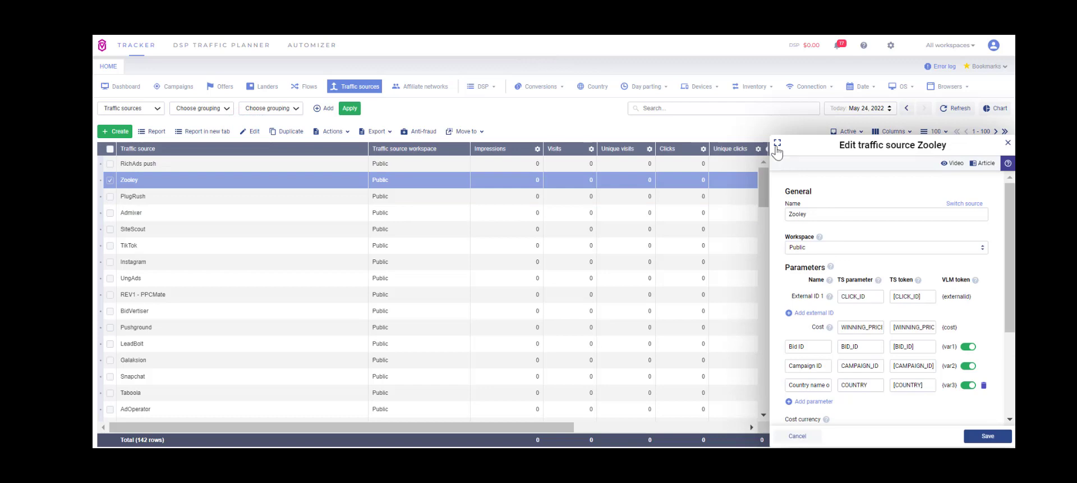
click(777, 142)
click(347, 327)
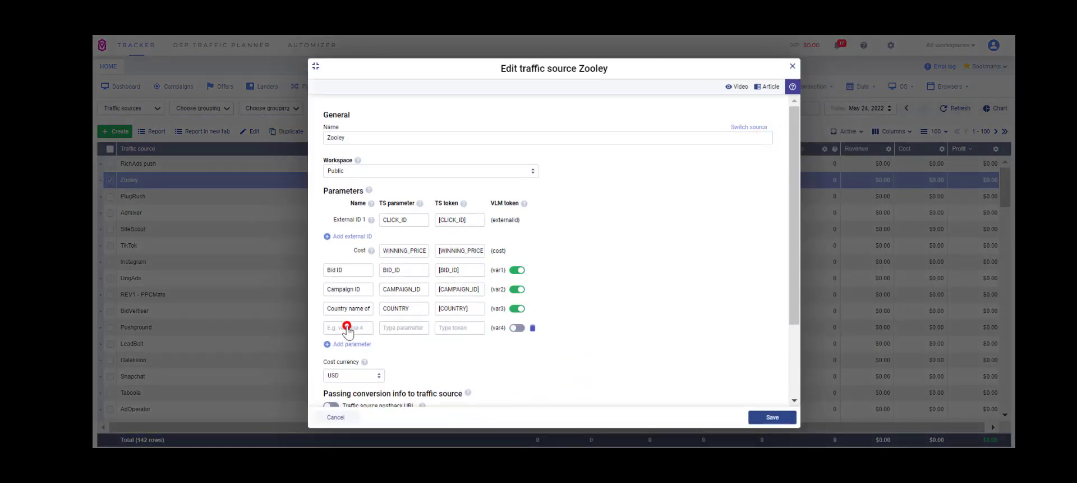
- Copy the [KEYWORD] token from the Zooley token list on TrackingTokens.com and return to the traffic source dialog
key(ctrl+Tab)
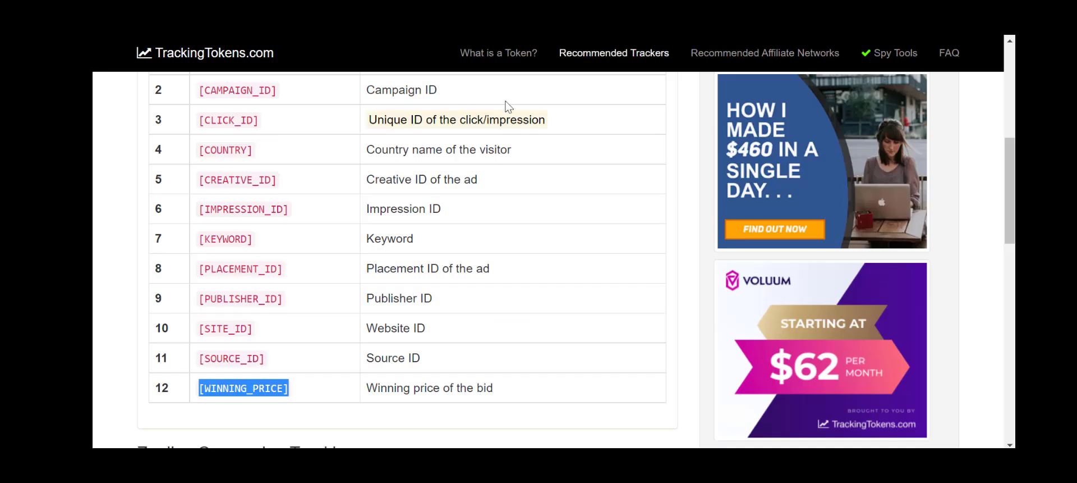
drag(298, 240, 201, 241)
key(ctrl+c)
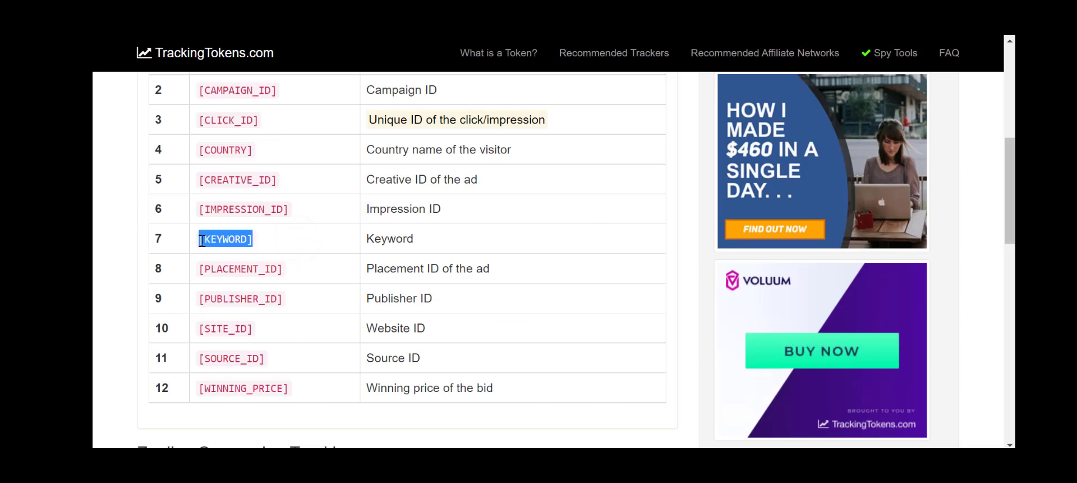
key(ctrl+Tab)
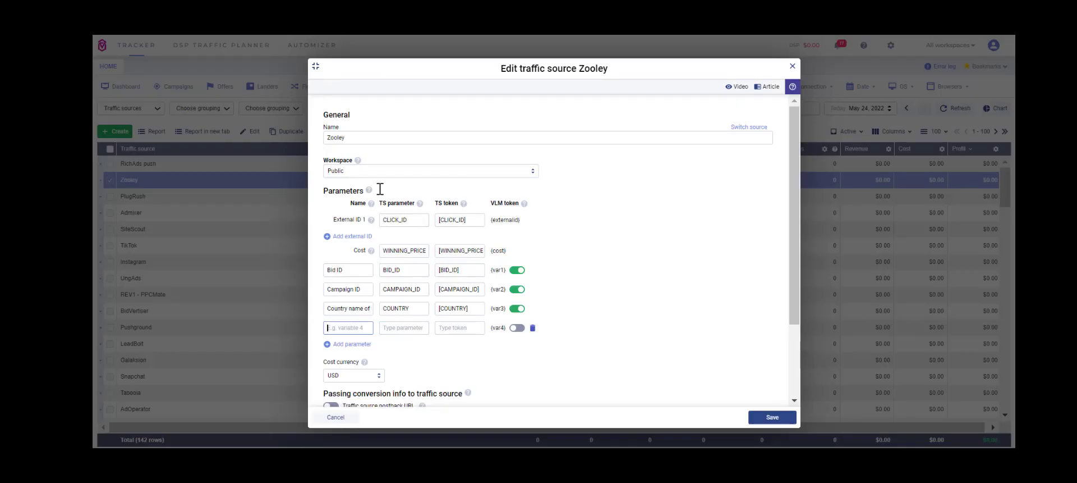
- Paste [KEYWORD] into the new row's TS parameter and TS token fields
click(399, 327)
key(ctrl+v)
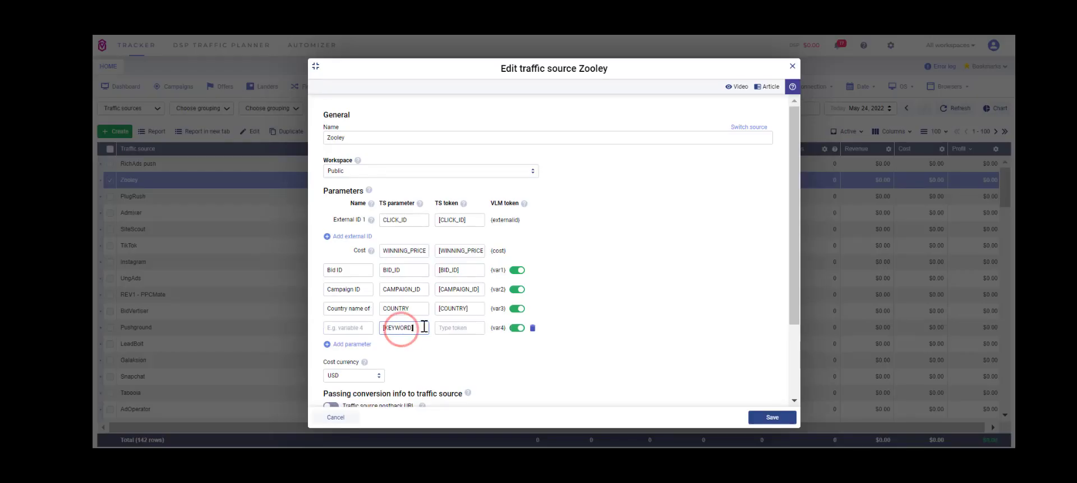
click(446, 327)
key(ctrl+v)
- Remove the square brackets from the new row's TS parameter so it reads KEYWORD
click(422, 328)
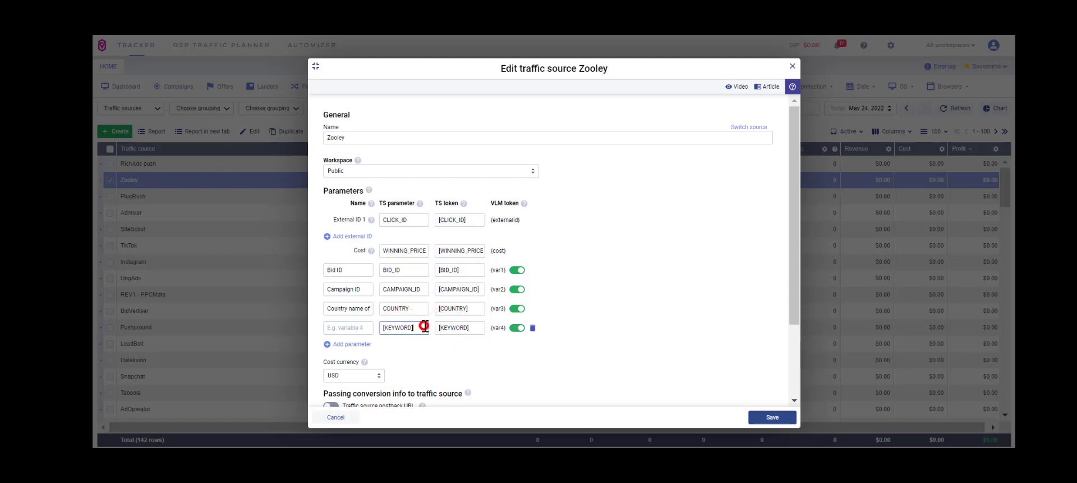
click(385, 330)
key(BackSpace)
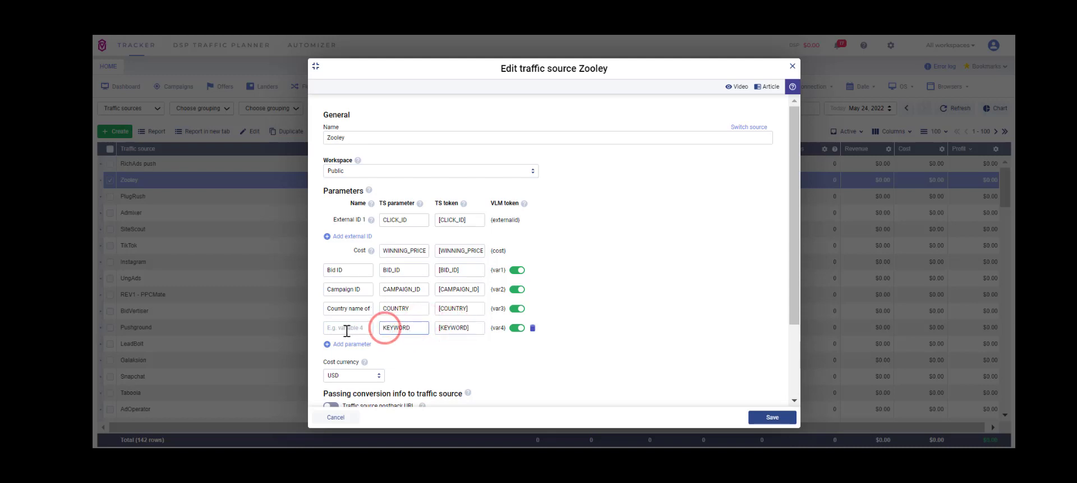
- Enter the new parameter's name, starting with KEY
click(347, 328)
text(KEYWORD)
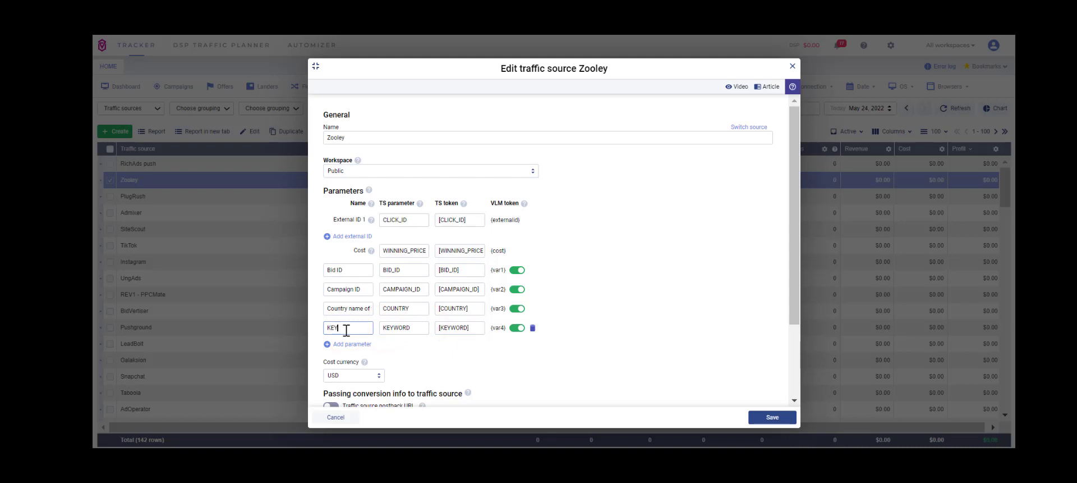